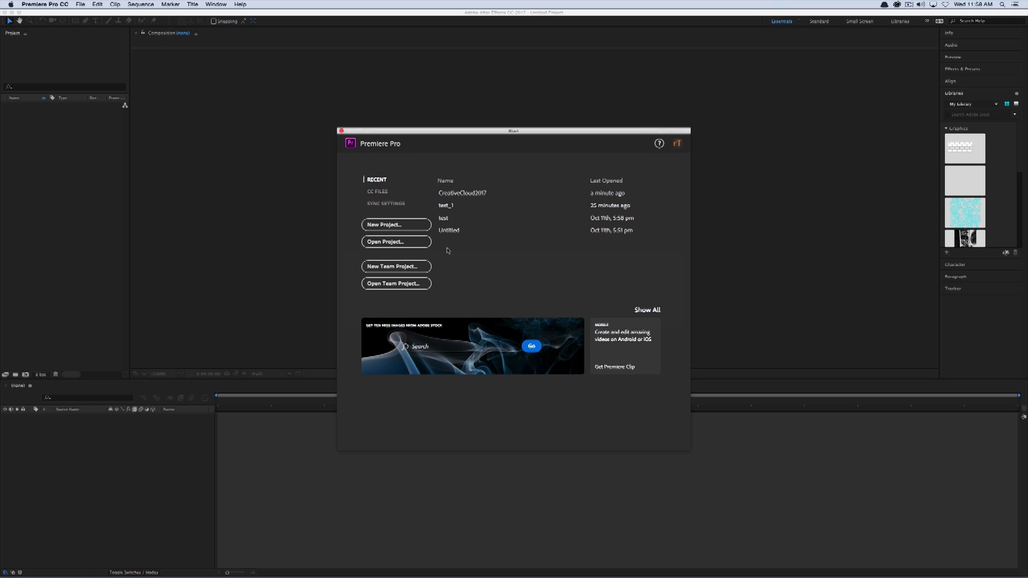
- Open the recent CreativeCloud2017 project from the Start screen
{"action": "left_click", "coordinate": [476, 197]}
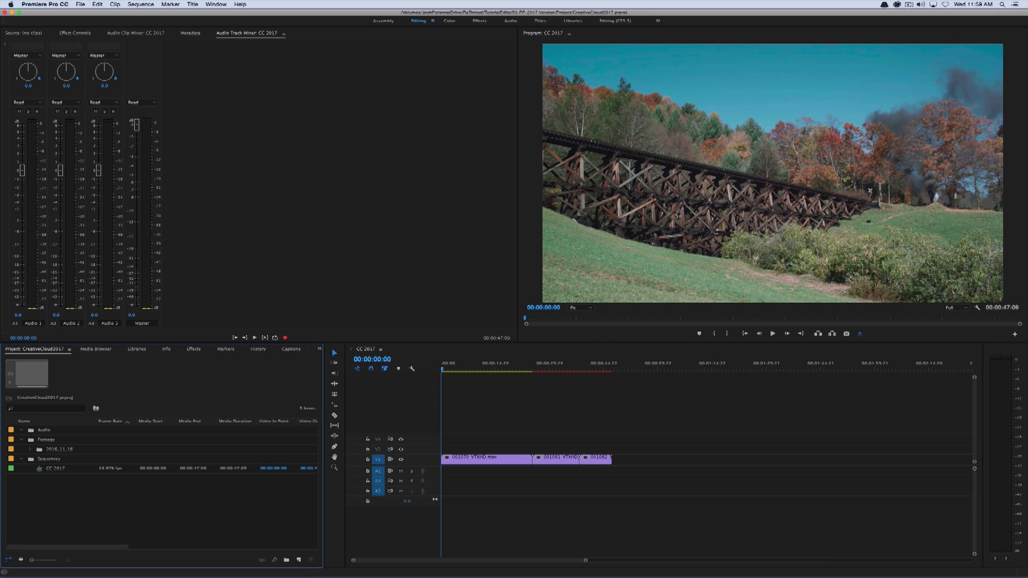
- Turn on Enable project locking in the Project Locking preferences and apply them
{"action": "left_click", "coordinate": [44, 4]}
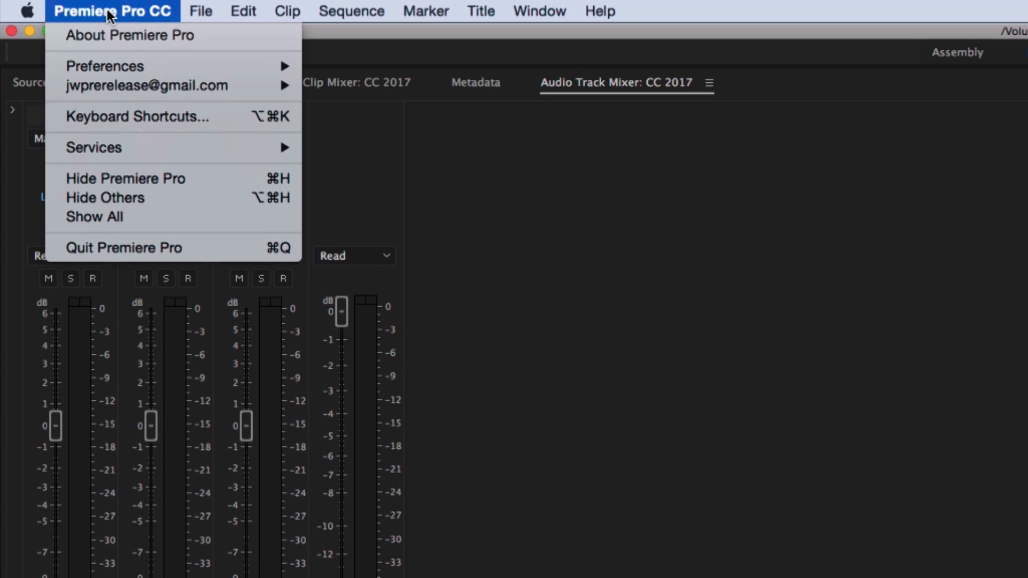
{"action": "mouse_move", "coordinate": [114, 67]}
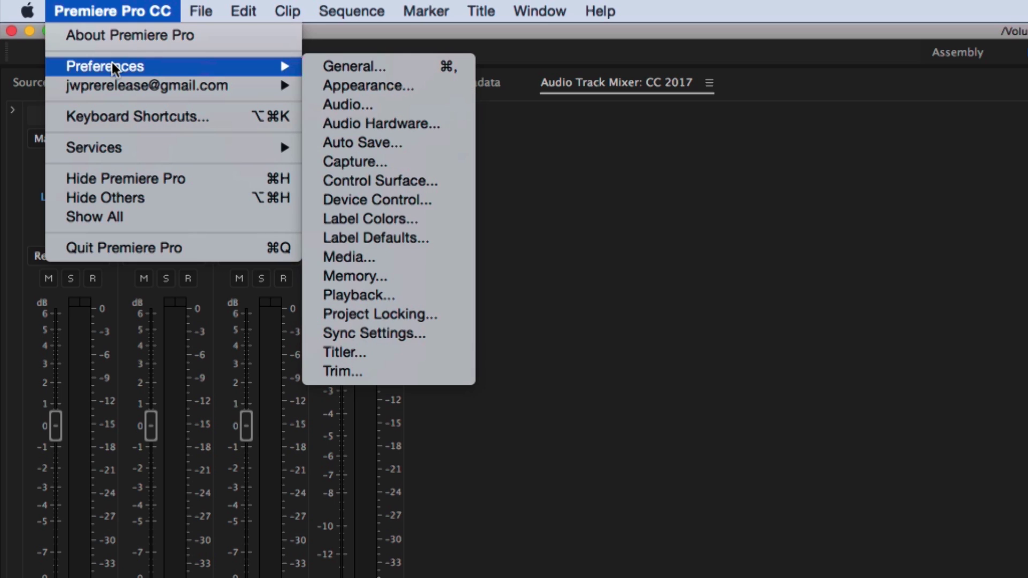
{"action": "left_click", "coordinate": [384, 313]}
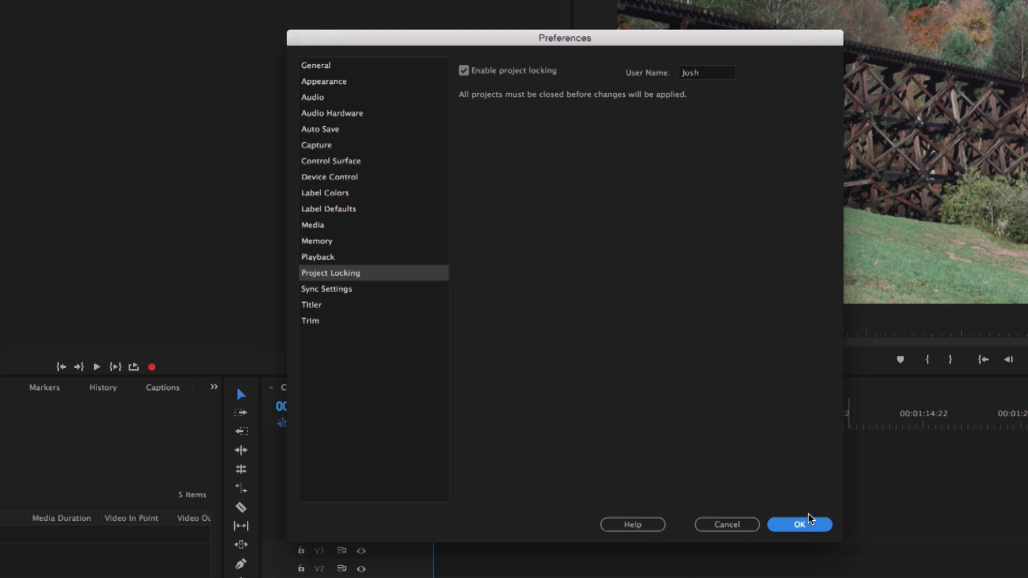
{"action": "left_click", "coordinate": [806, 526]}
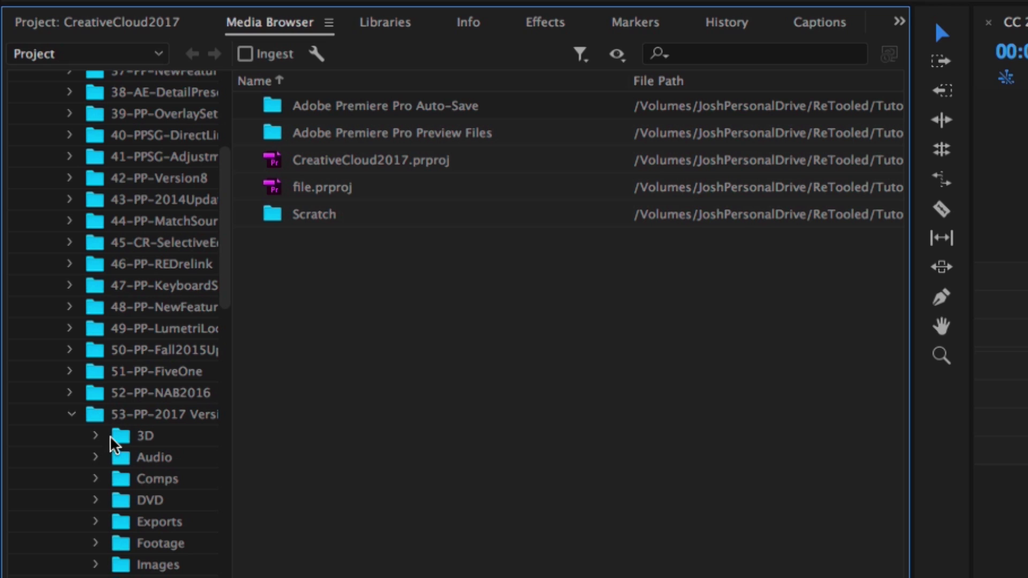
- Adjust Media Browser's displayed columns, then browse into CreativeCloud2017.prproj and its Sequences bin
{"action": "left_click", "coordinate": [389, 169]}
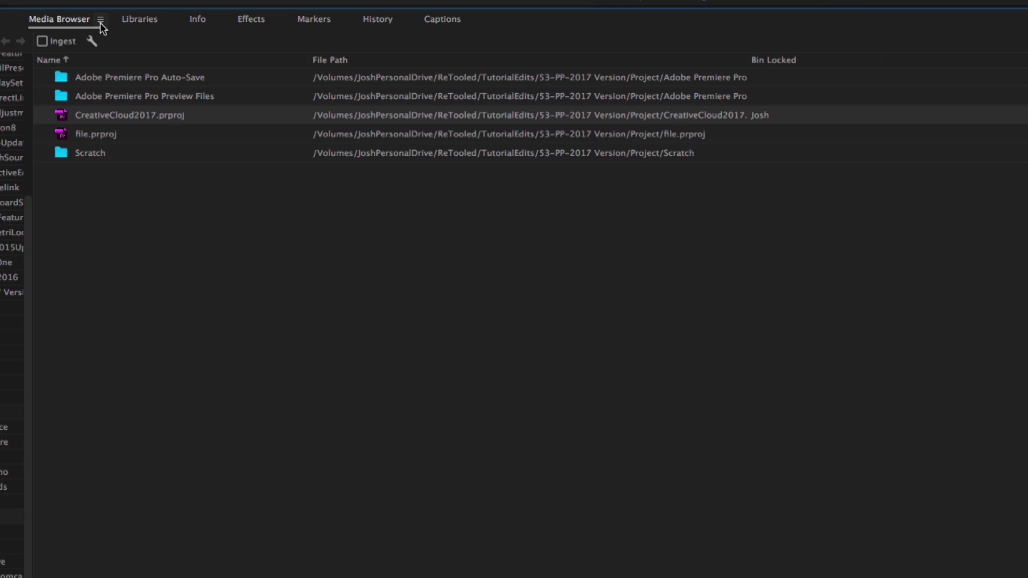
{"action": "left_click", "coordinate": [101, 21]}
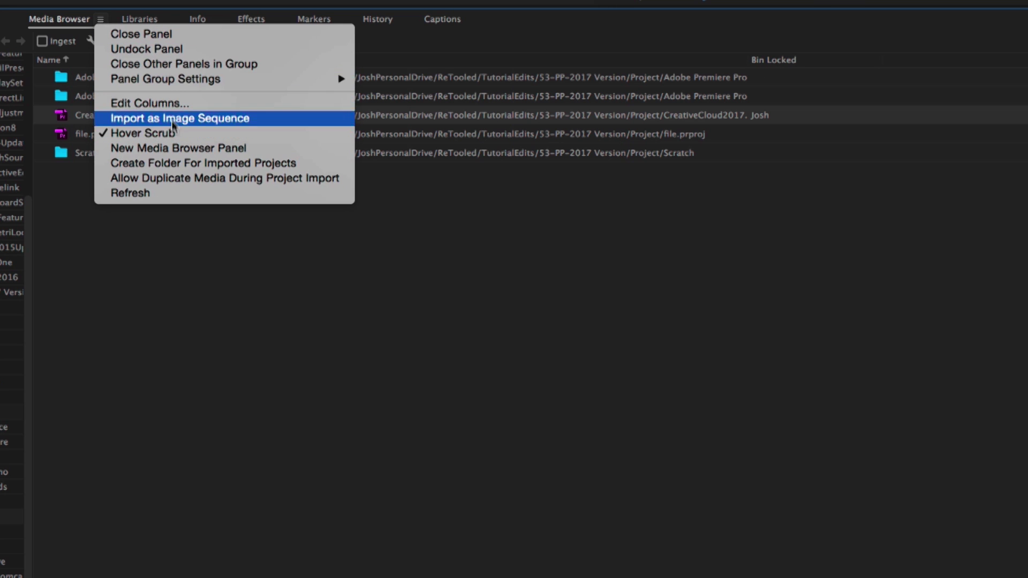
{"action": "left_click", "coordinate": [166, 102]}
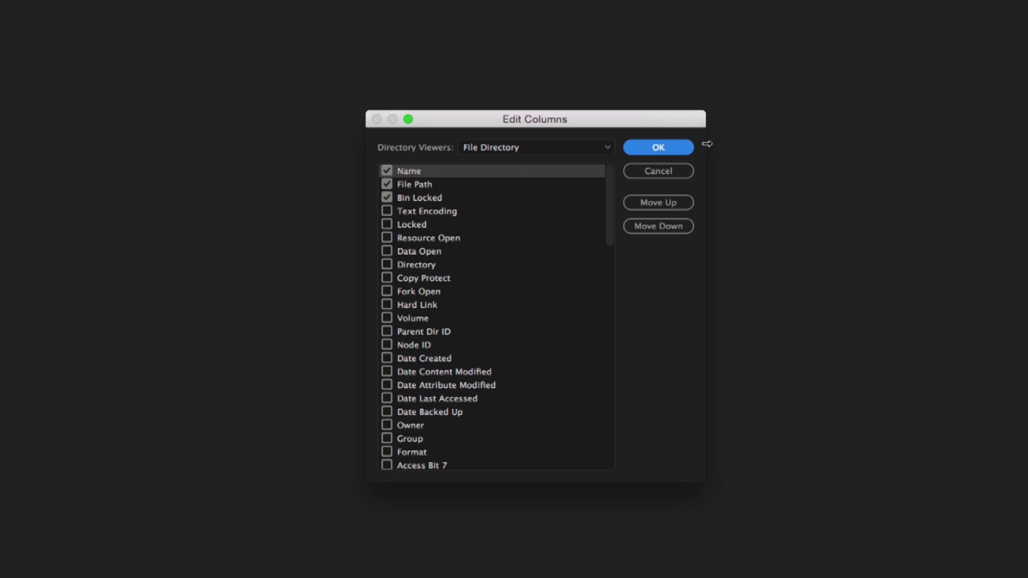
{"action": "left_click", "coordinate": [680, 148]}
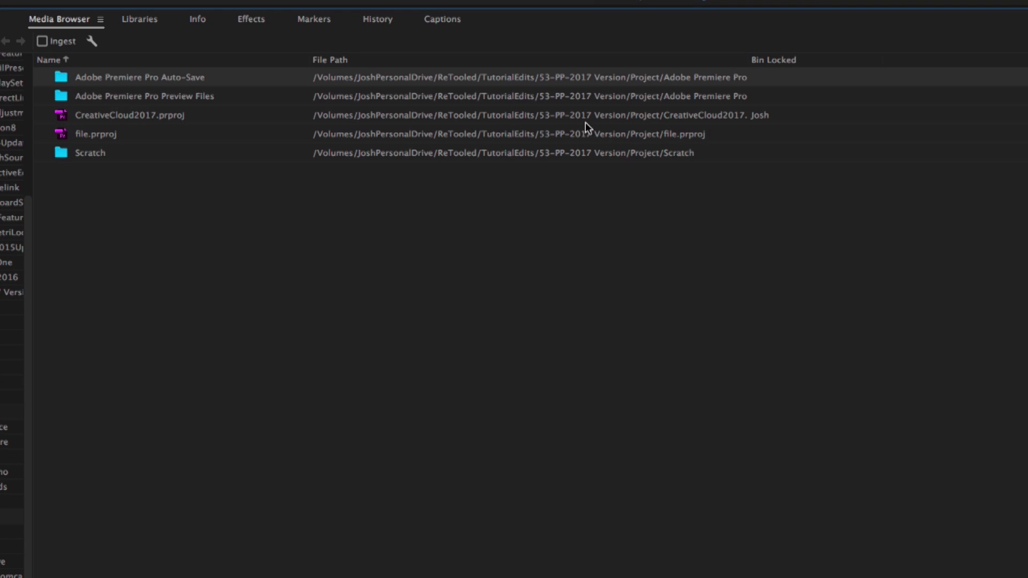
{"action": "double_click", "coordinate": [586, 122]}
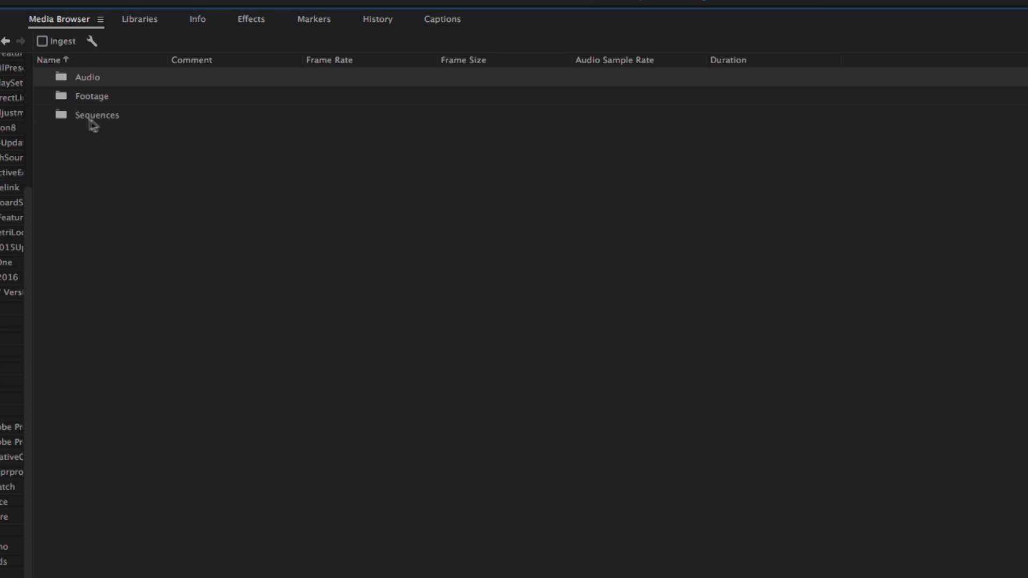
{"action": "double_click", "coordinate": [66, 115]}
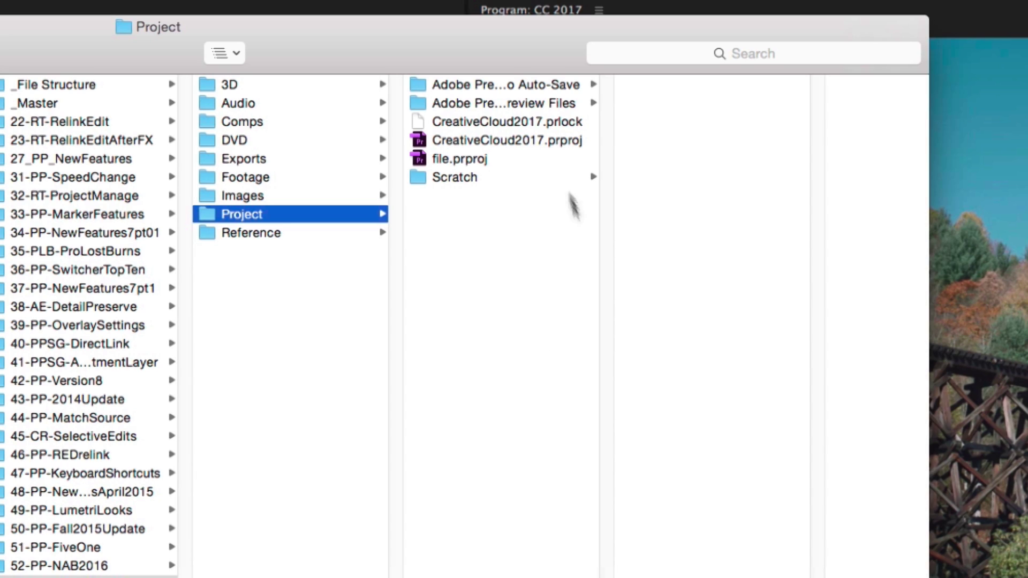
{"action": "left_click", "coordinate": [473, 136]}
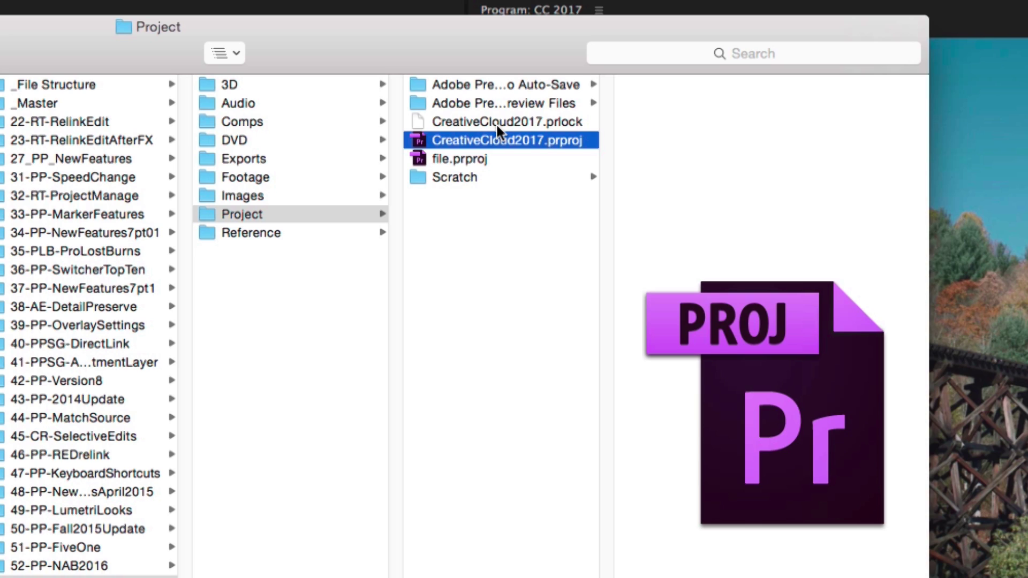
{"action": "left_click", "coordinate": [496, 123]}
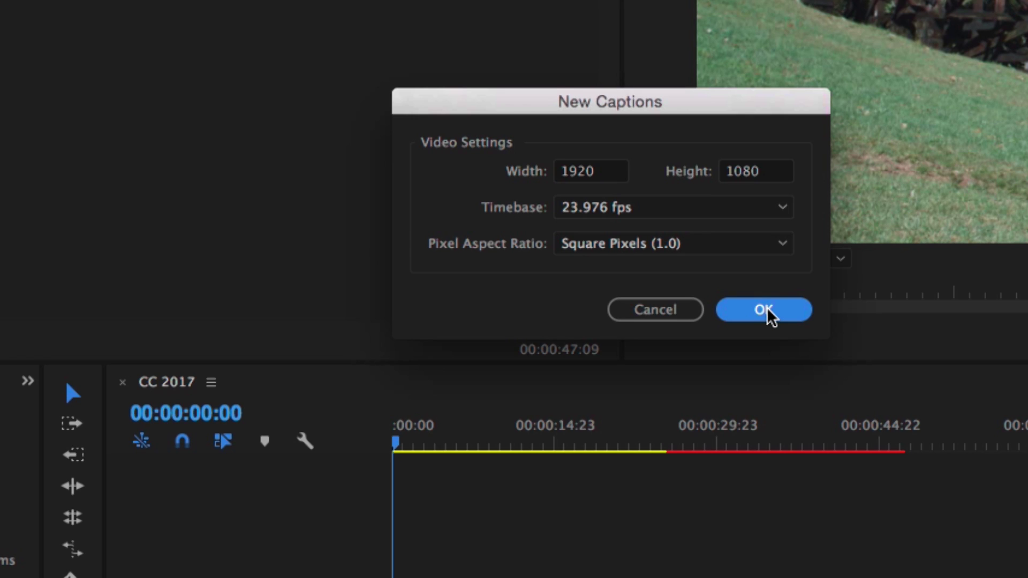
- Accept the 1920×1080, 23.976 fps video settings and create captions with the CEA-708 standard
{"action": "left_click", "coordinate": [764, 310]}
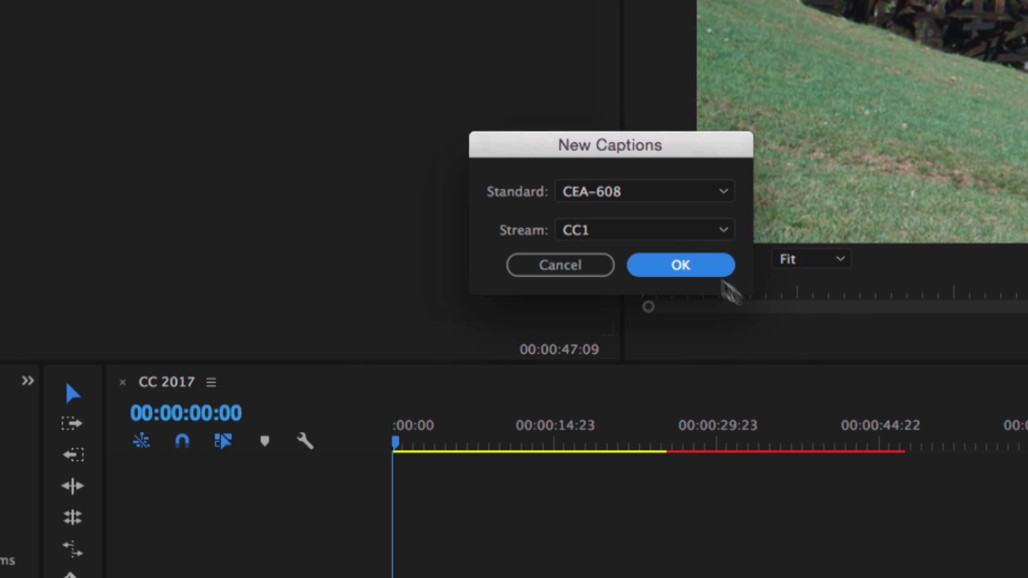
{"action": "left_click", "coordinate": [648, 191]}
{"action": "left_click", "coordinate": [645, 234]}
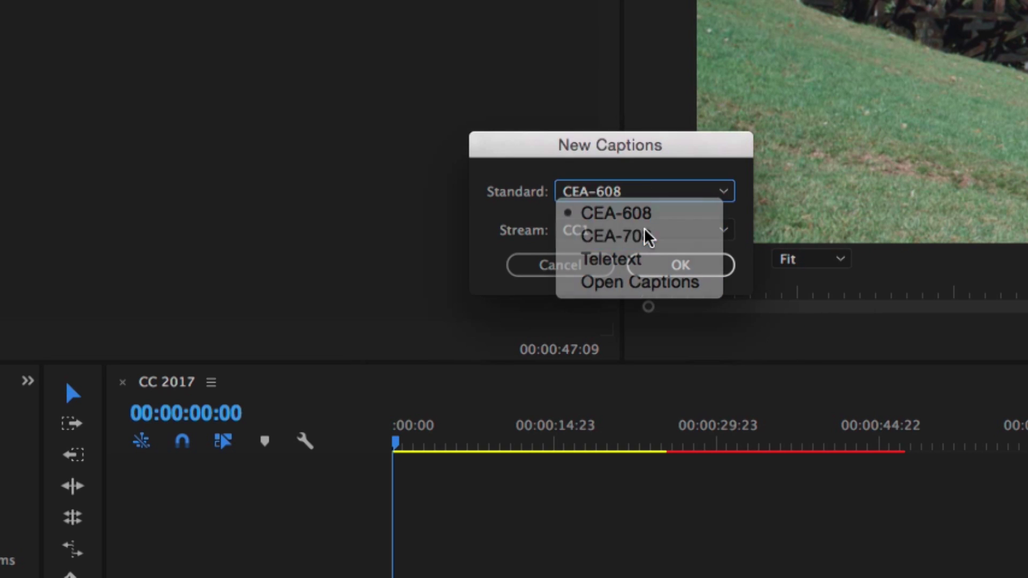
{"action": "left_click", "coordinate": [676, 266]}
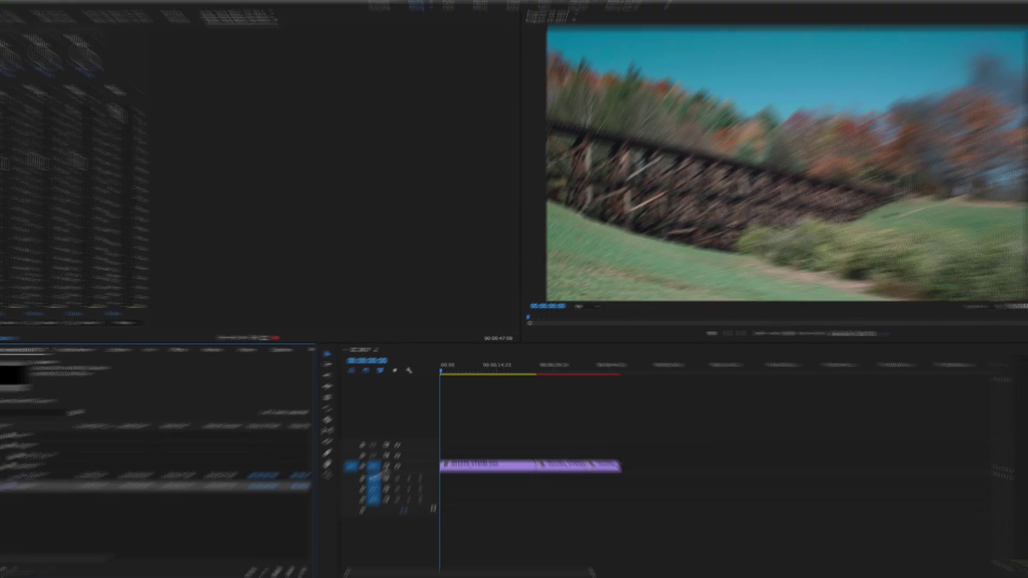
- Place the captions item on track V3 and set its first caption text to 'Captions 1'
{"action": "left_click_drag", "start_coordinate": [47, 479], "coordinate": [611, 441]}
{"action": "left_click", "coordinate": [292, 349]}
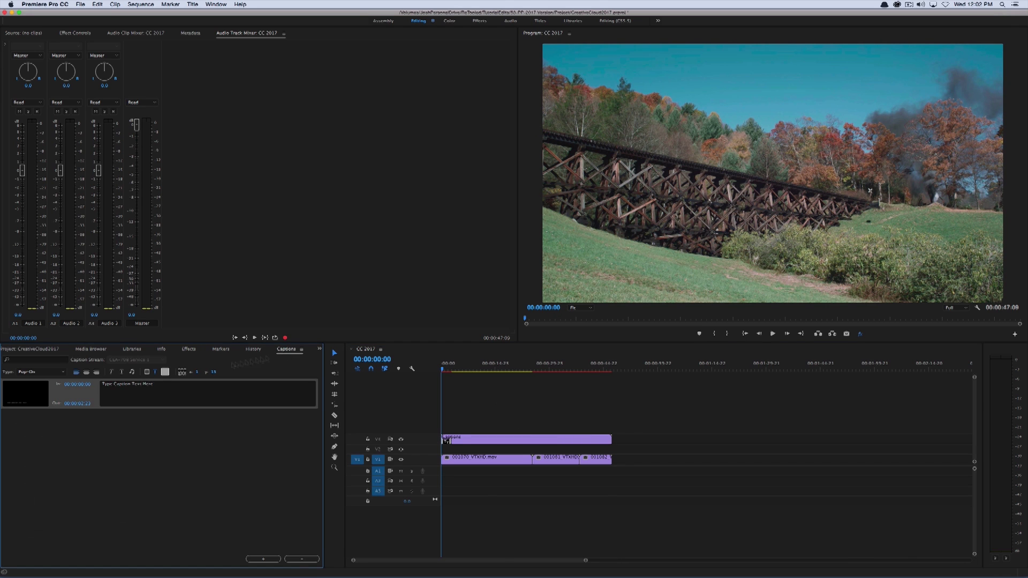
{"action": "left_click", "coordinate": [173, 391]}
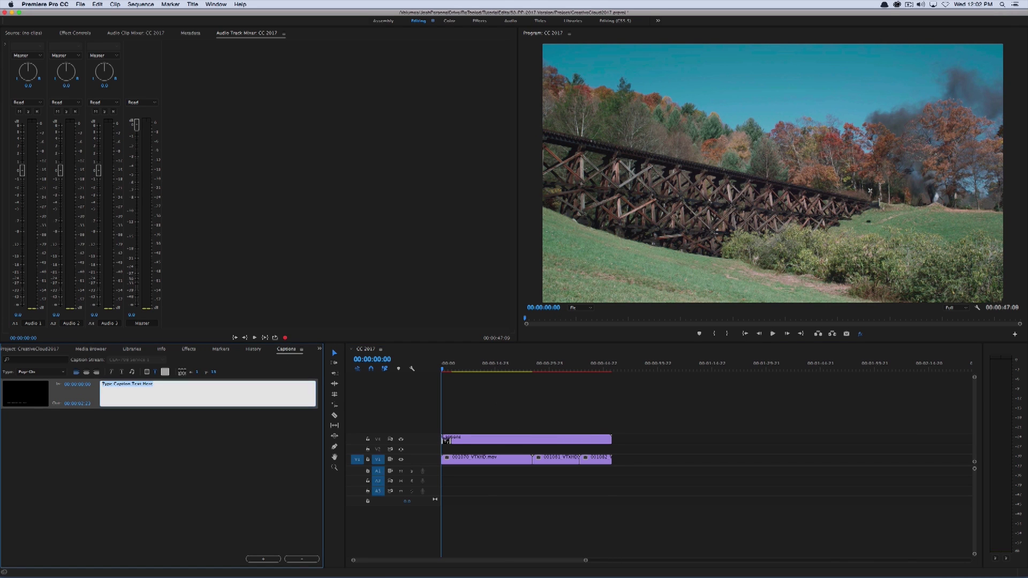
{"action": "type", "text": "Captions"}
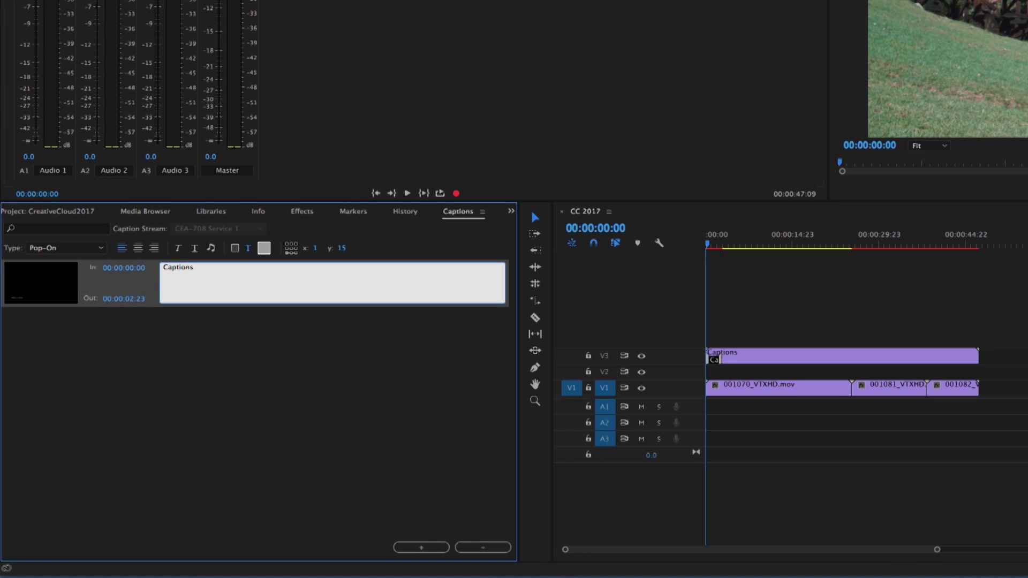
{"action": "left_click", "coordinate": [275, 343]}
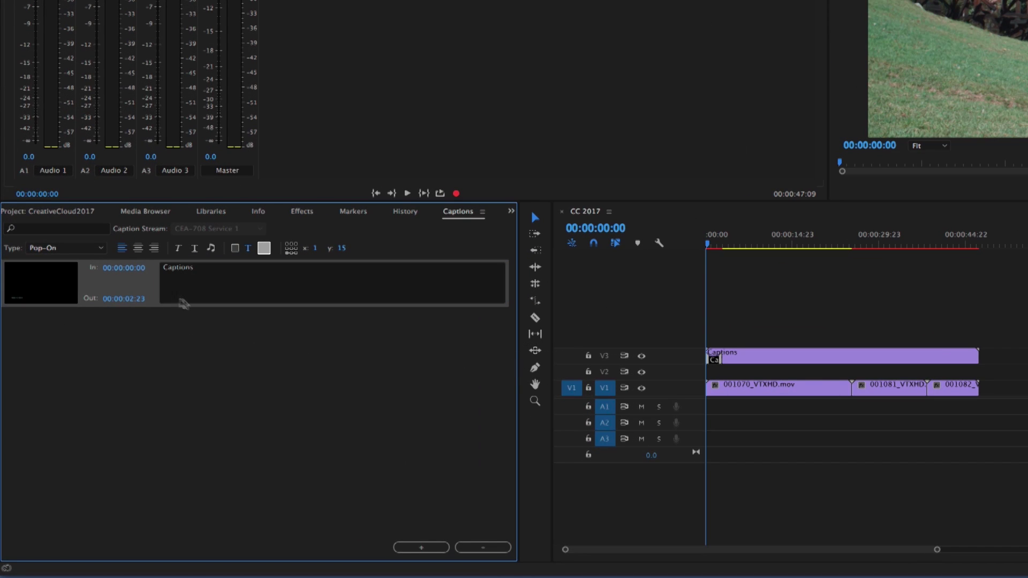
- Add a second caption entry reading 'Captions 2'
{"action": "left_click", "coordinate": [417, 548]}
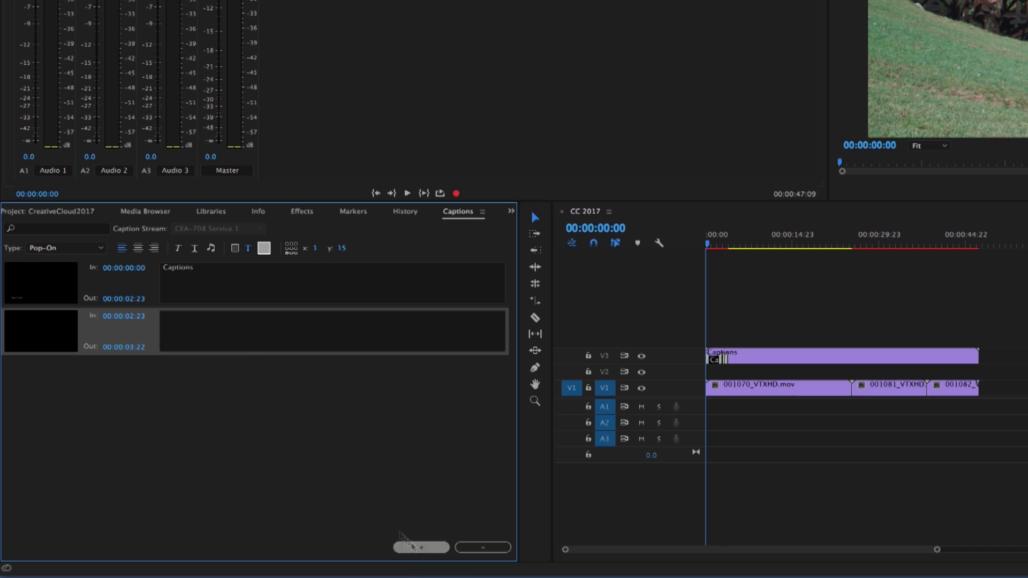
{"action": "left_click", "coordinate": [229, 343]}
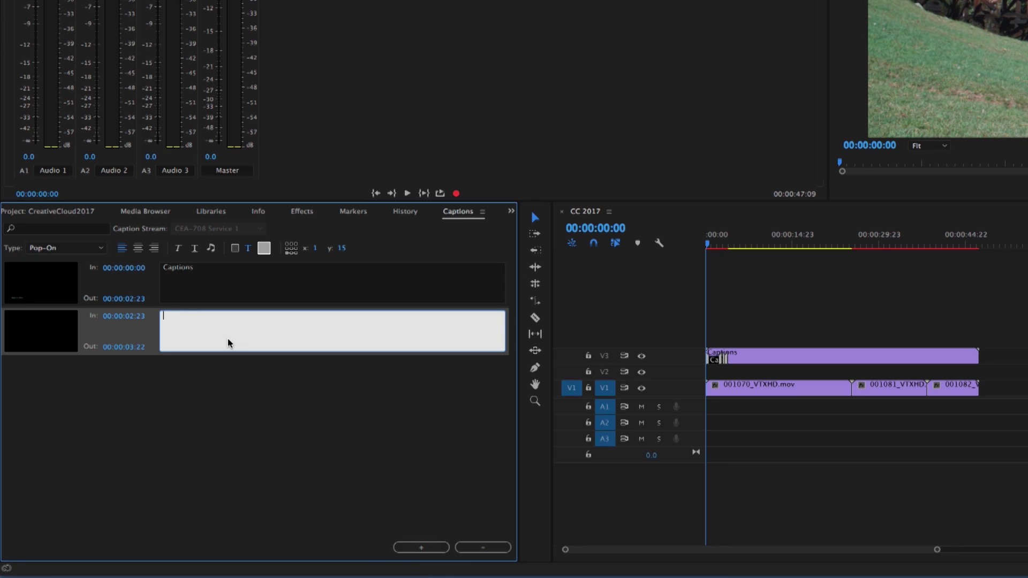
{"action": "type", "text": "Captions 2"}
{"action": "left_click", "coordinate": [240, 279]}
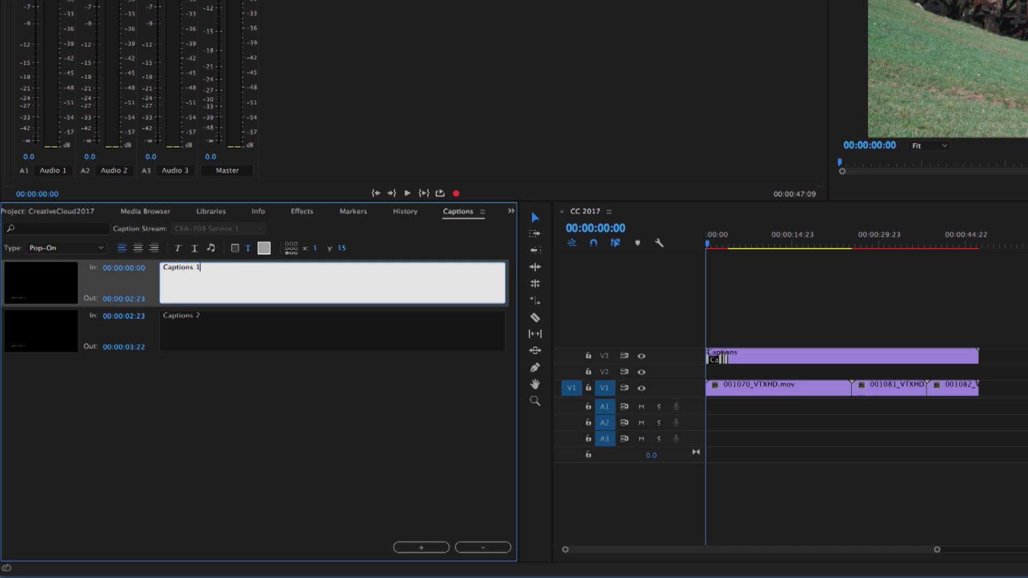
{"action": "left_click", "coordinate": [252, 450]}
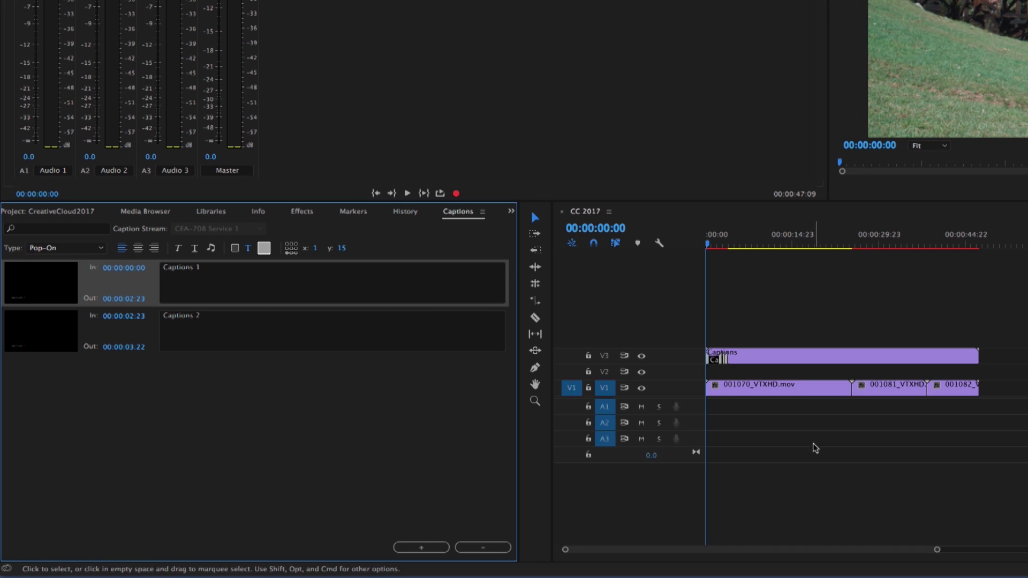
{"action": "scroll", "coordinate": [760, 352], "scroll_direction": "up", "scroll_amount": 3}
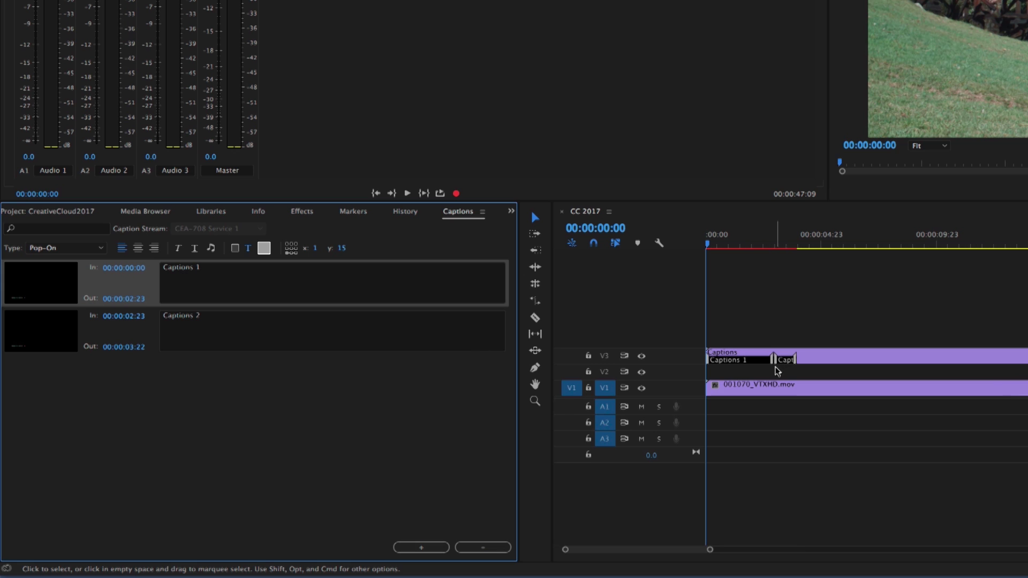
- Extend Captions 1 to about nine seconds and move Captions 2 later, ending near 14 seconds
{"action": "left_click", "coordinate": [786, 365]}
{"action": "left_click_drag", "start_coordinate": [785, 365], "coordinate": [833, 365]}
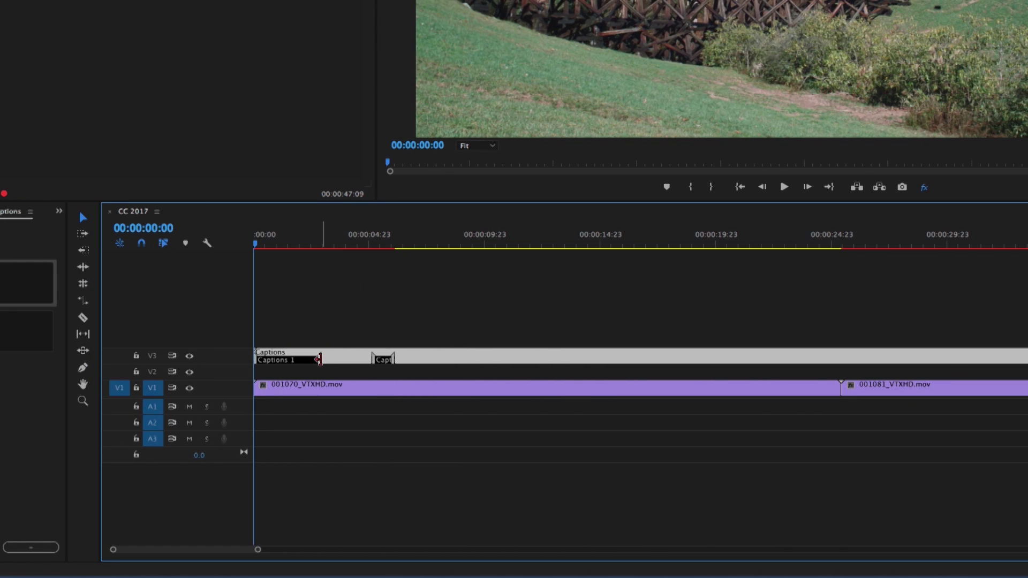
{"action": "left_click_drag", "start_coordinate": [319, 359], "coordinate": [356, 360]}
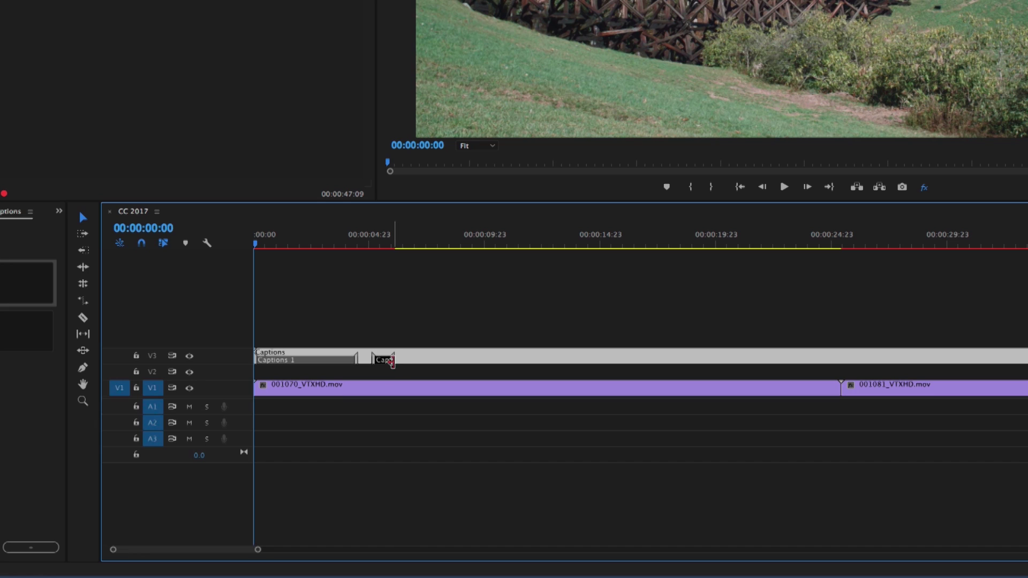
{"action": "left_click_drag", "start_coordinate": [394, 359], "coordinate": [525, 359]}
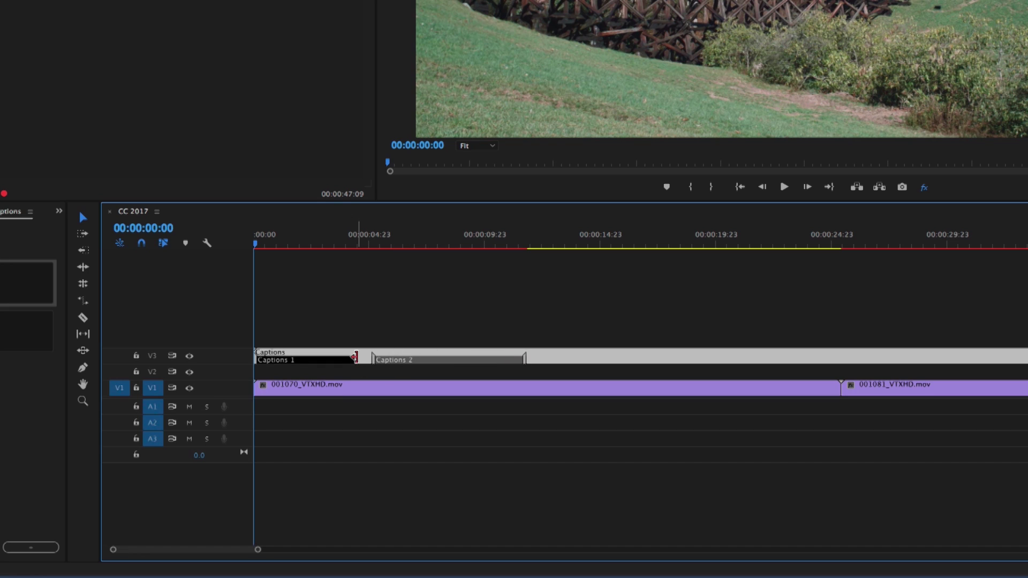
{"action": "left_click", "coordinate": [364, 359]}
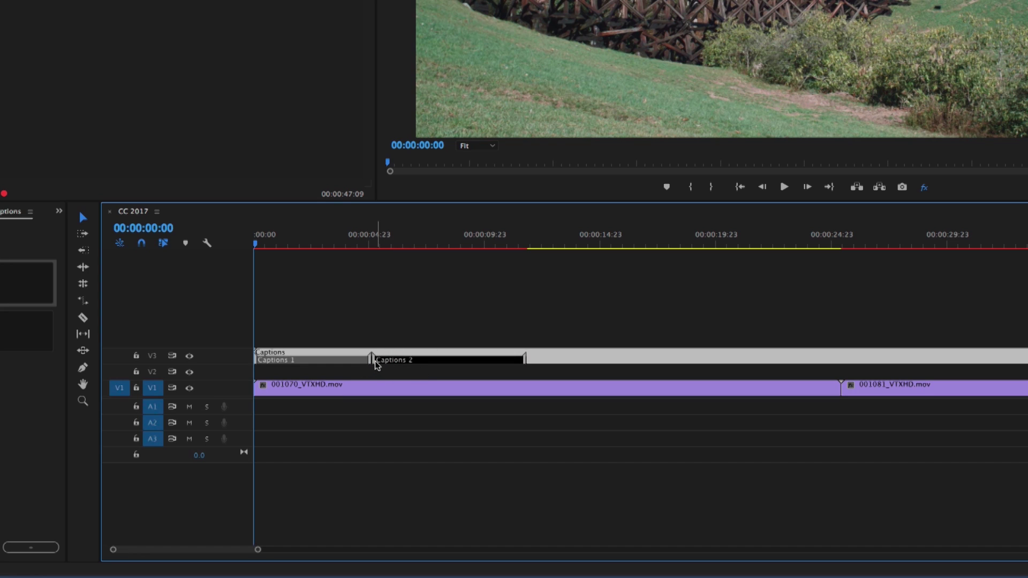
{"action": "left_click", "coordinate": [376, 362]}
{"action": "left_click_drag", "start_coordinate": [380, 362], "coordinate": [475, 360]}
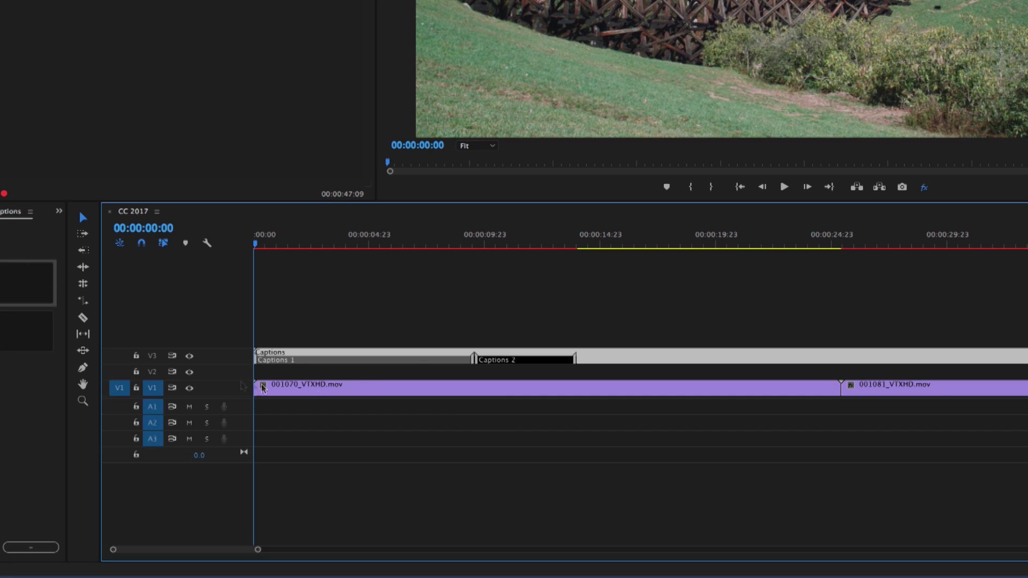
- Add a third caption after Captions 2, extend it to 19:03, and type 'Caption 3'
{"action": "right_click", "coordinate": [624, 357]}
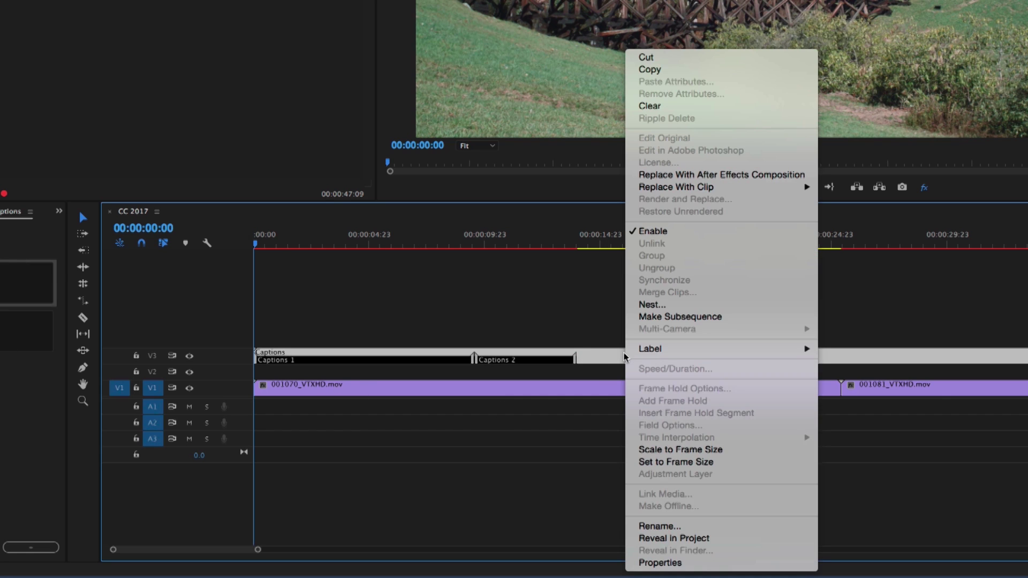
{"action": "left_click", "coordinate": [608, 357]}
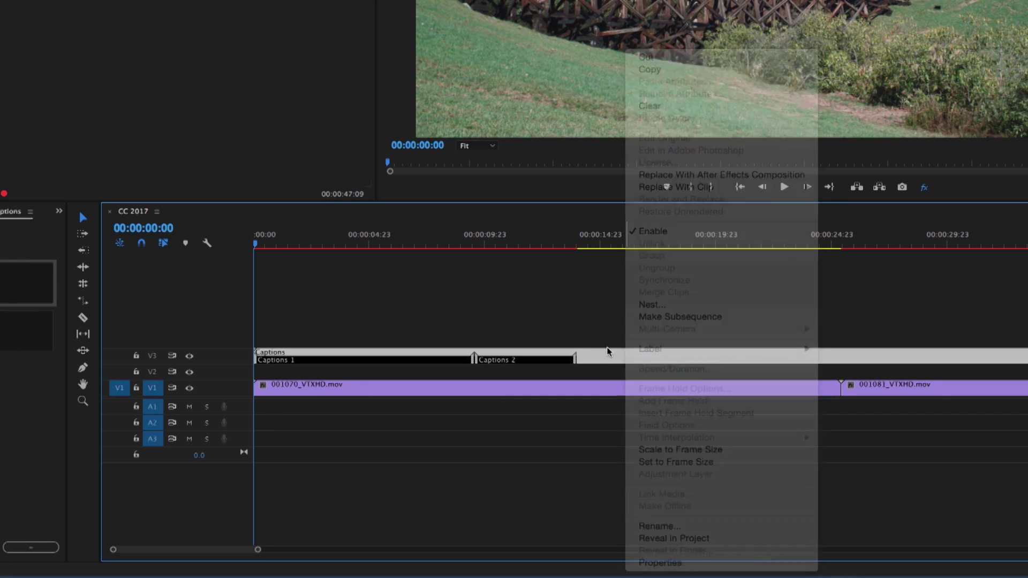
{"action": "right_click", "coordinate": [607, 359]}
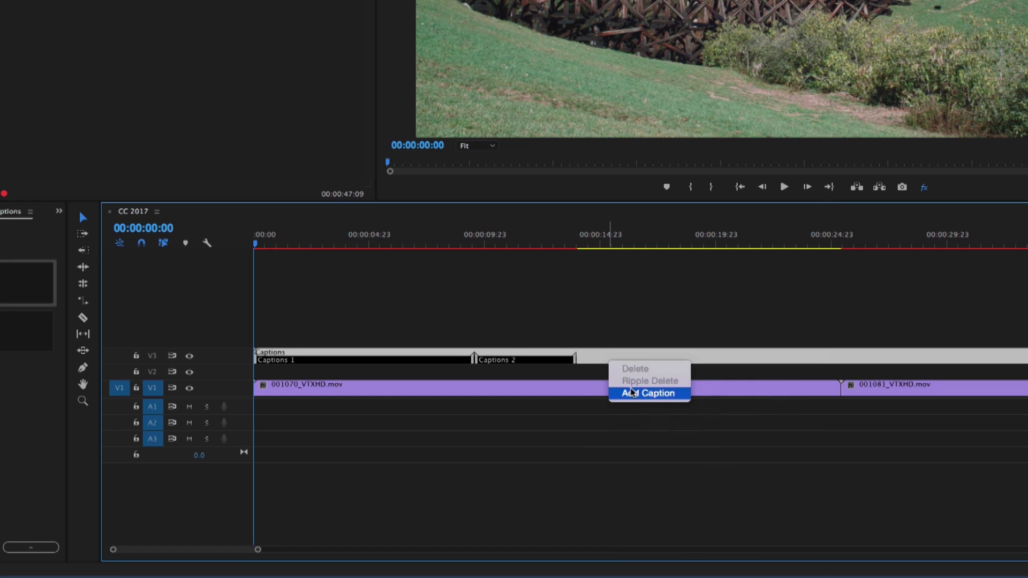
{"action": "left_click", "coordinate": [627, 394]}
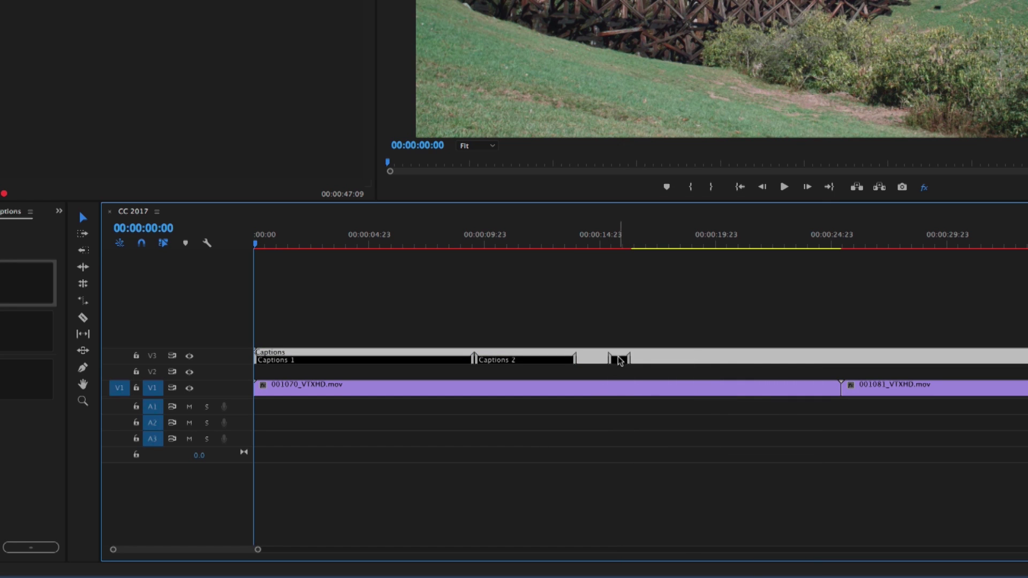
{"action": "left_click_drag", "start_coordinate": [957, 359], "coordinate": [985, 360]}
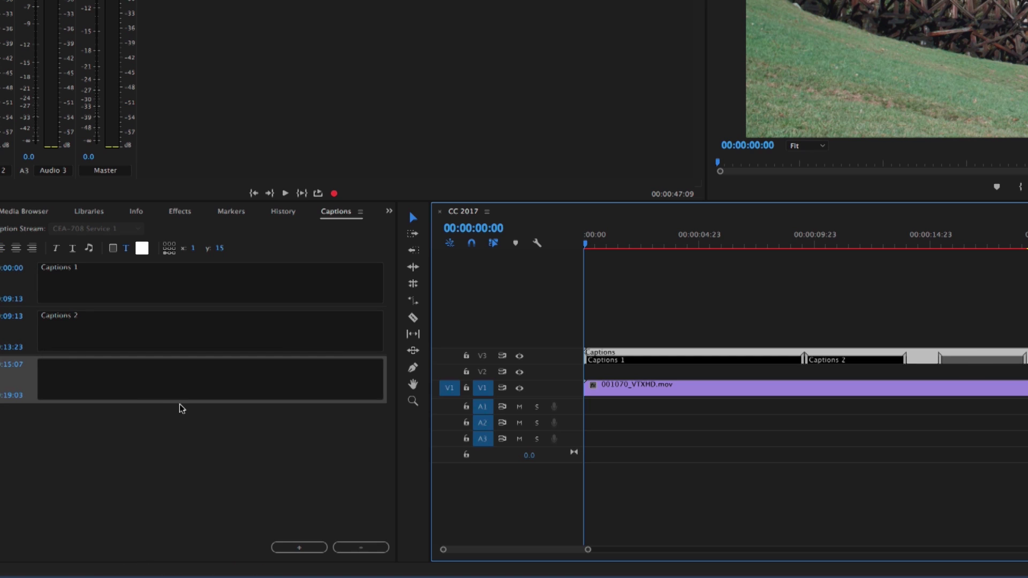
{"action": "left_click", "coordinate": [122, 387]}
{"action": "type", "text": "Caption 3"}
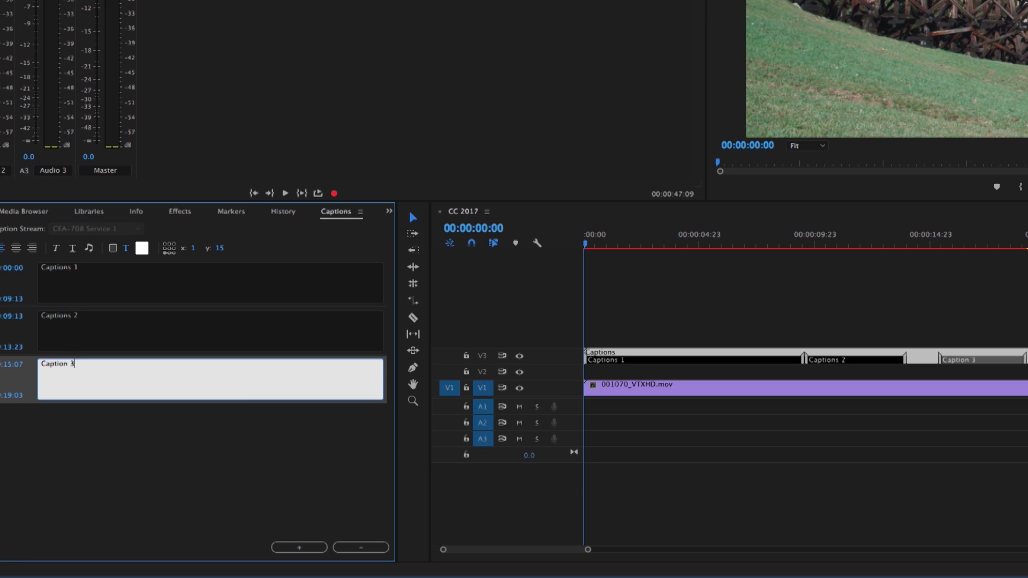
{"action": "left_click", "coordinate": [746, 315]}
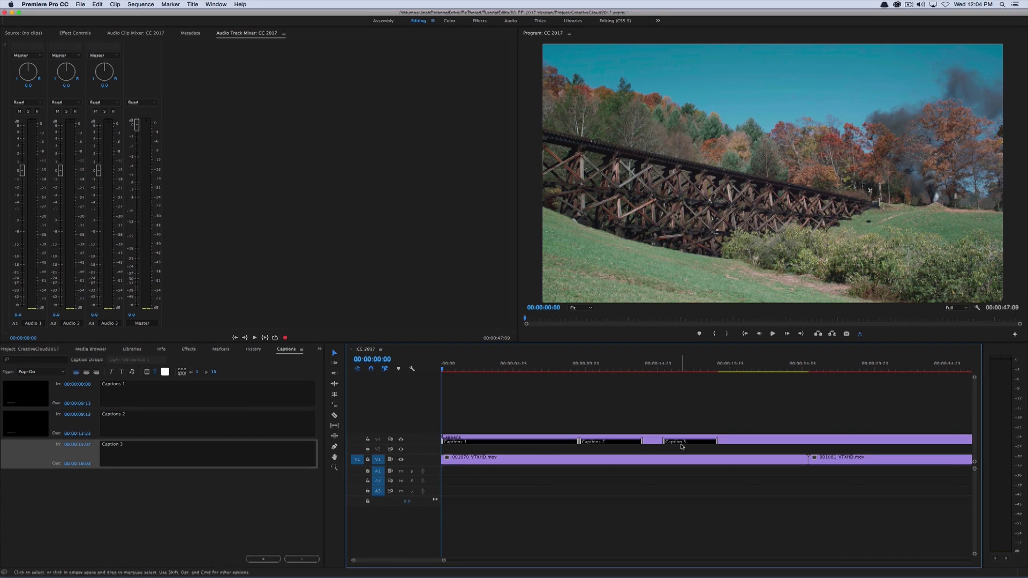
- Shift Caption 2 later so it starts at 10:16
{"action": "left_click", "coordinate": [642, 444]}
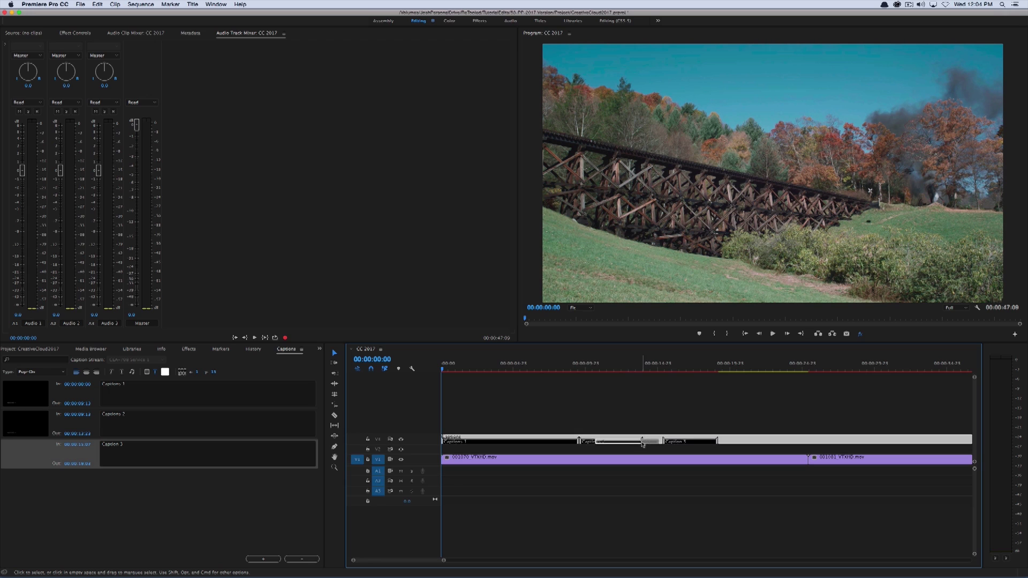
{"action": "left_click_drag", "start_coordinate": [642, 444], "coordinate": [765, 440]}
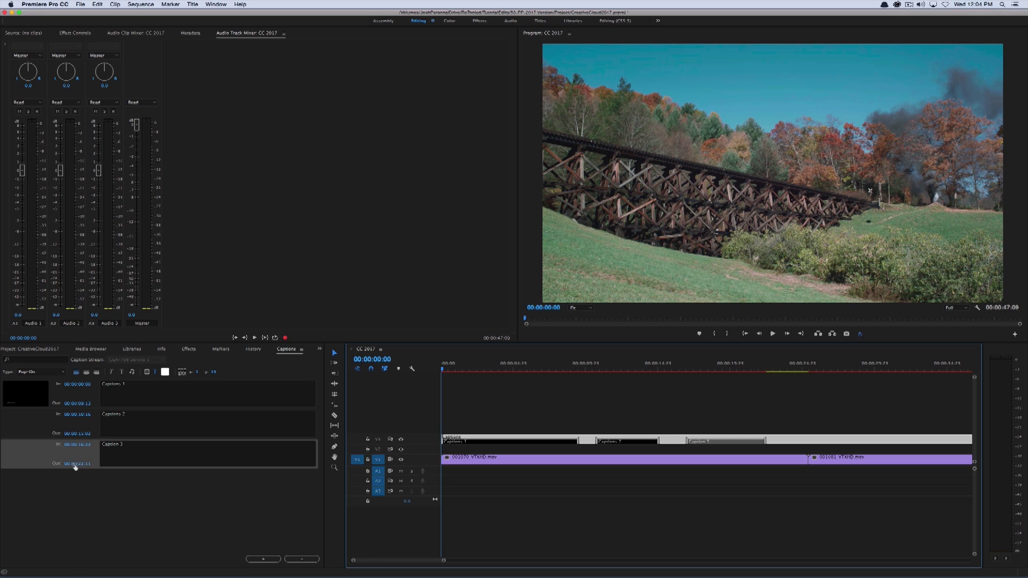
{"action": "left_click", "coordinate": [717, 418]}
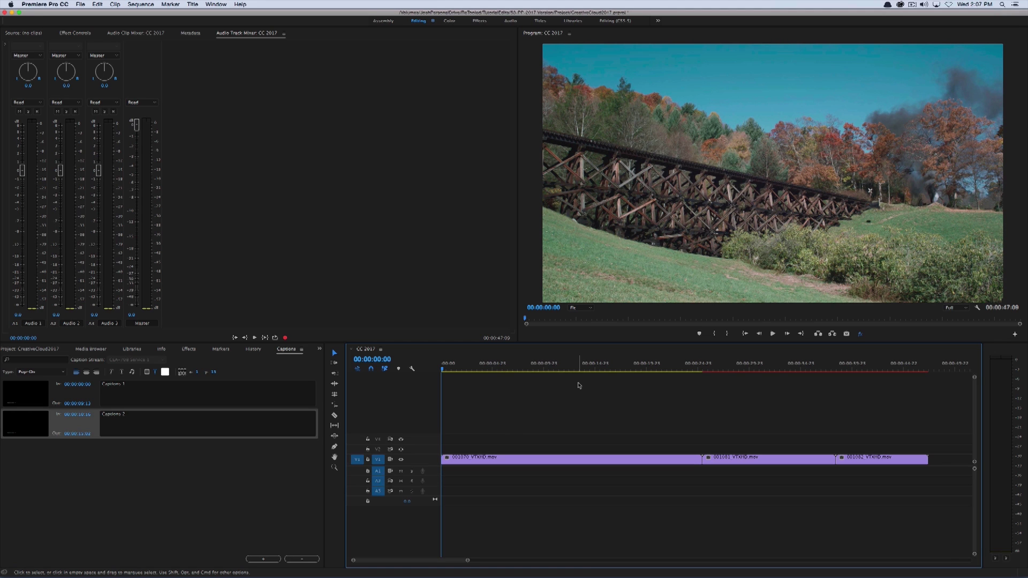
- In After Effects, inspect the Text Template comp's two text-line layers and two video layers
{"action": "key", "text": "super+Tab"}
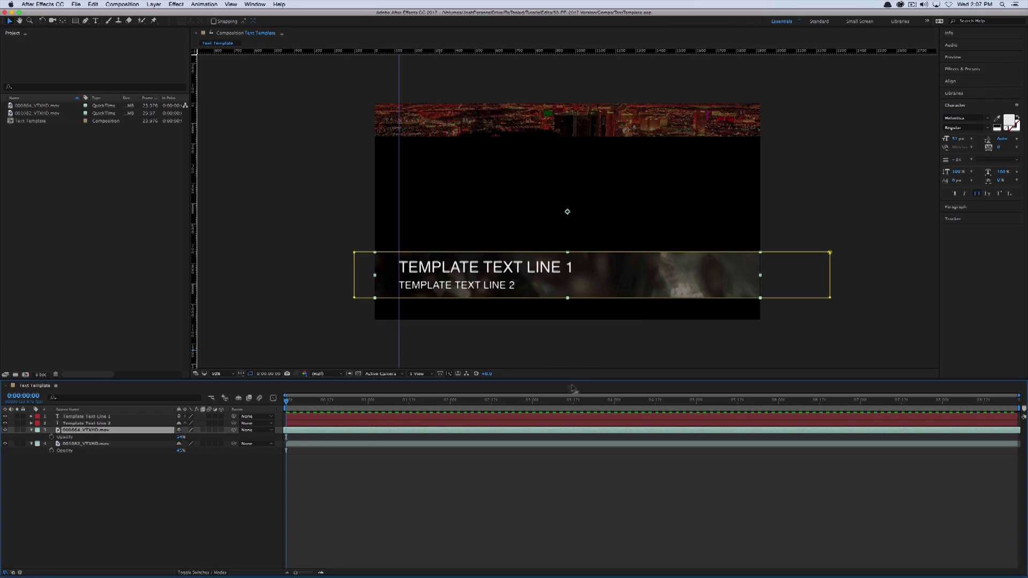
{"action": "left_click", "coordinate": [133, 418]}
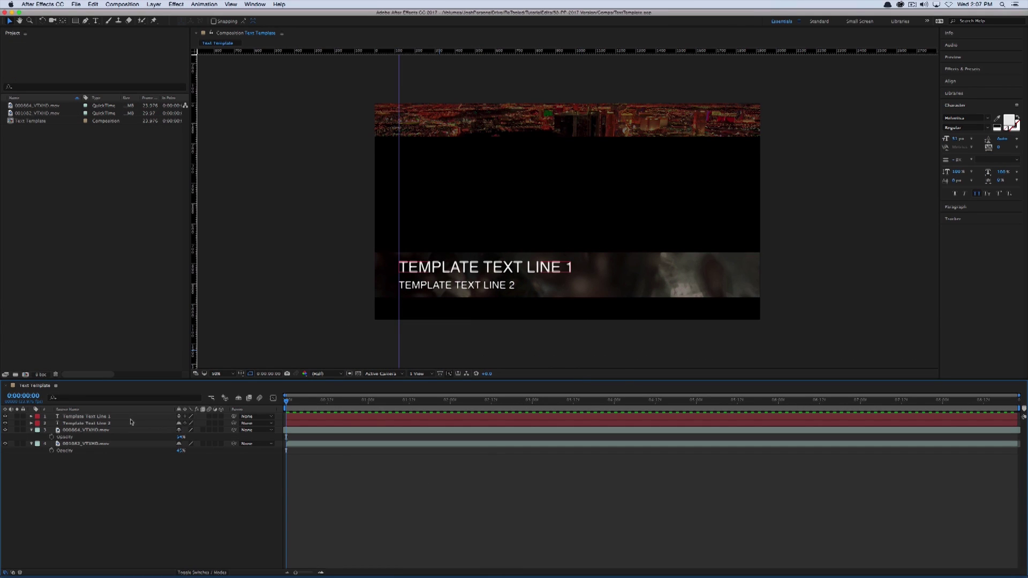
{"action": "left_click", "coordinate": [127, 424]}
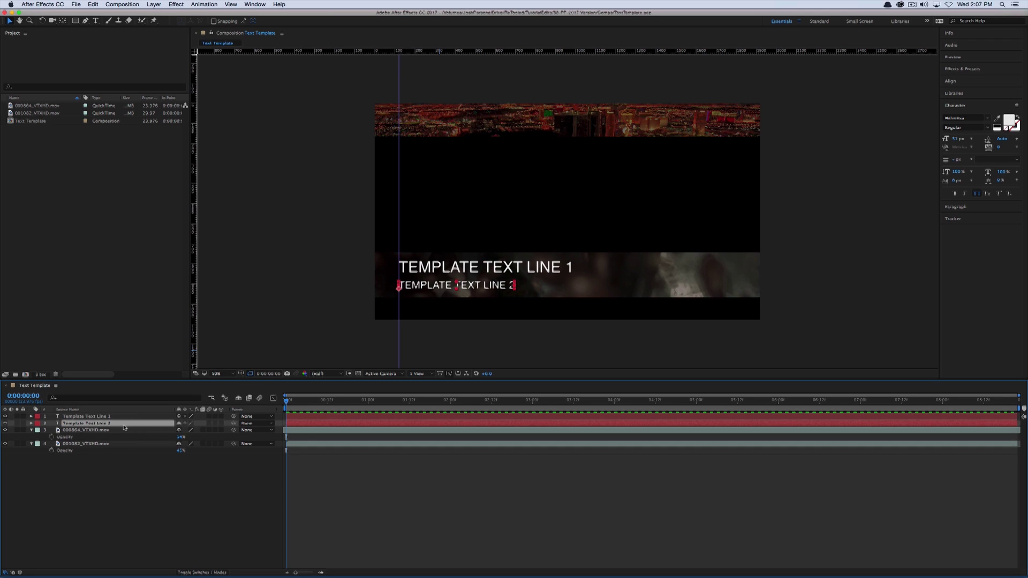
{"action": "left_click", "coordinate": [111, 416]}
{"action": "left_click", "coordinate": [103, 431]}
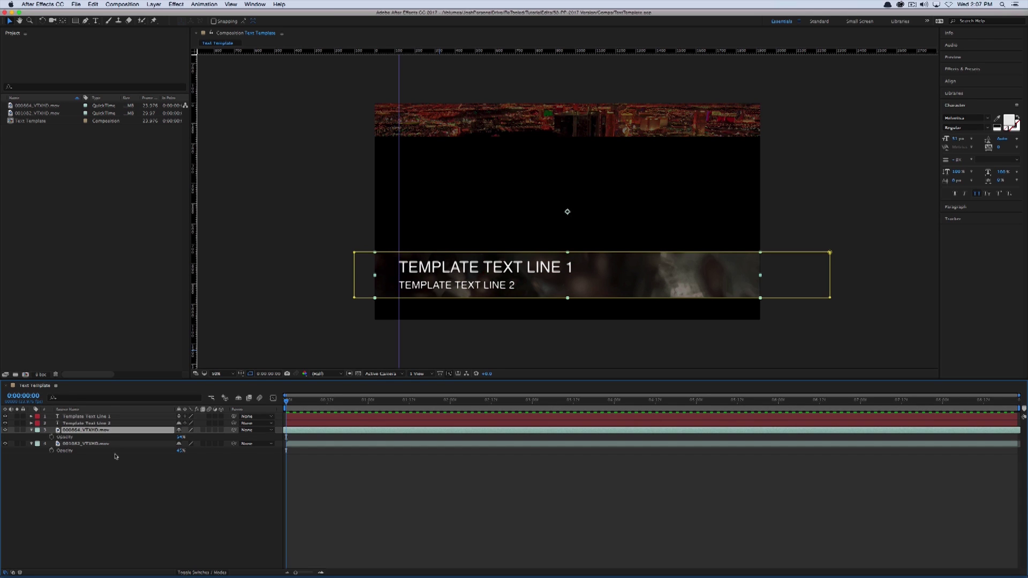
{"action": "left_click", "coordinate": [311, 487]}
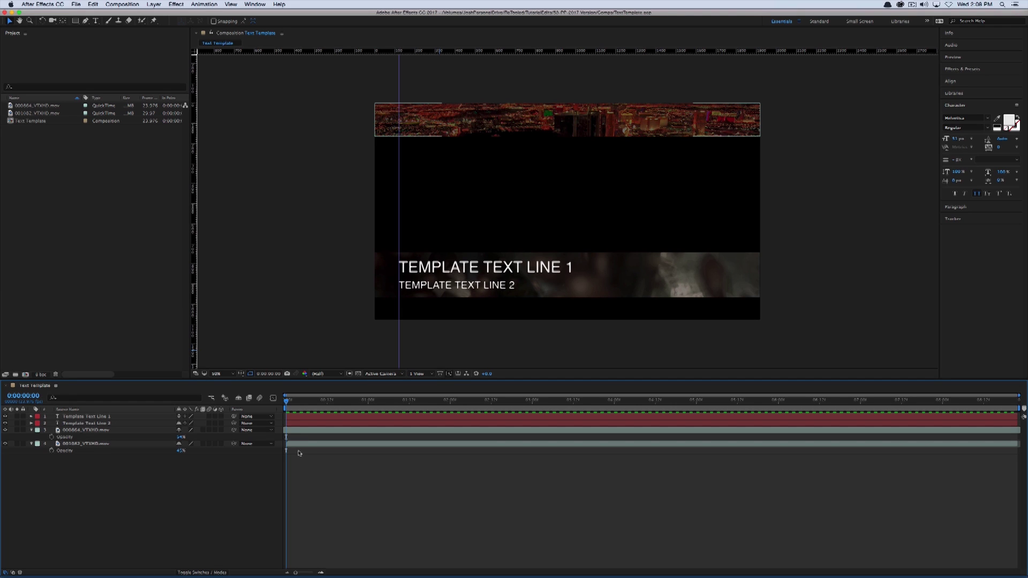
{"action": "left_click", "coordinate": [110, 431]}
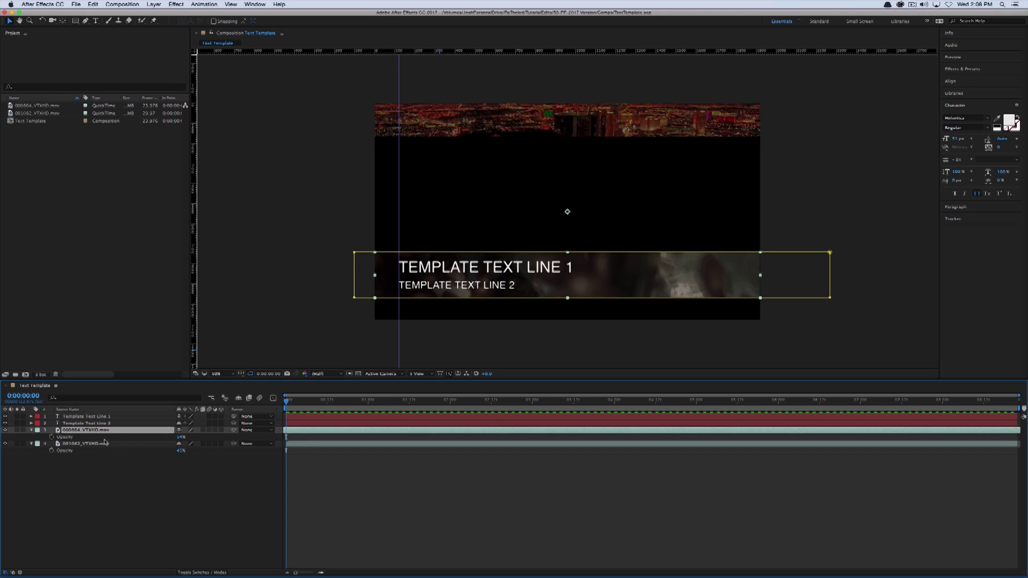
{"action": "left_click", "coordinate": [105, 443]}
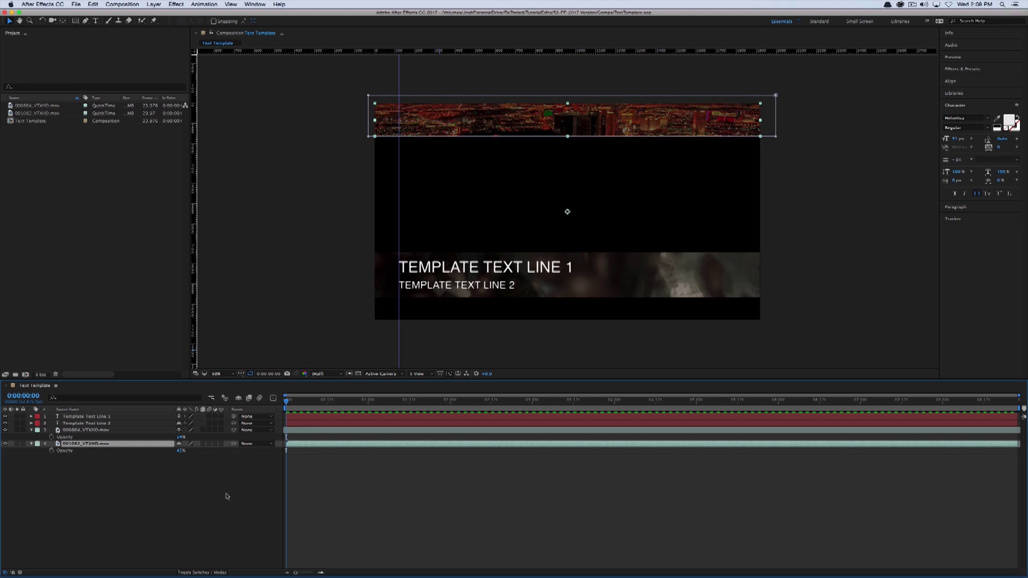
{"action": "left_click", "coordinate": [27, 122]}
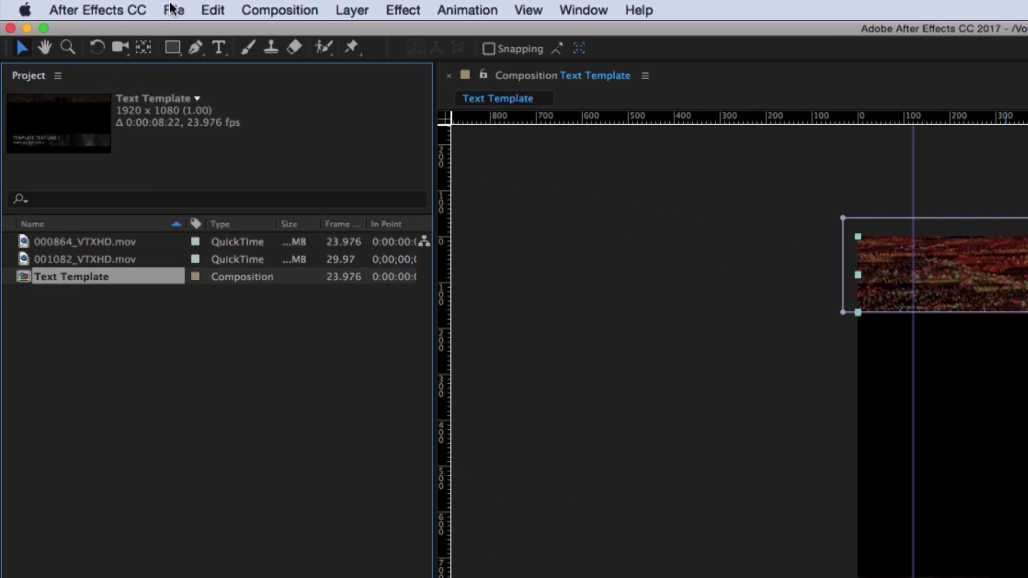
{"action": "left_click", "coordinate": [77, 5]}
- Export the Text Template comp as a text template named 'TextTemplate Template Version' in Comps
{"action": "mouse_move", "coordinate": [316, 304]}
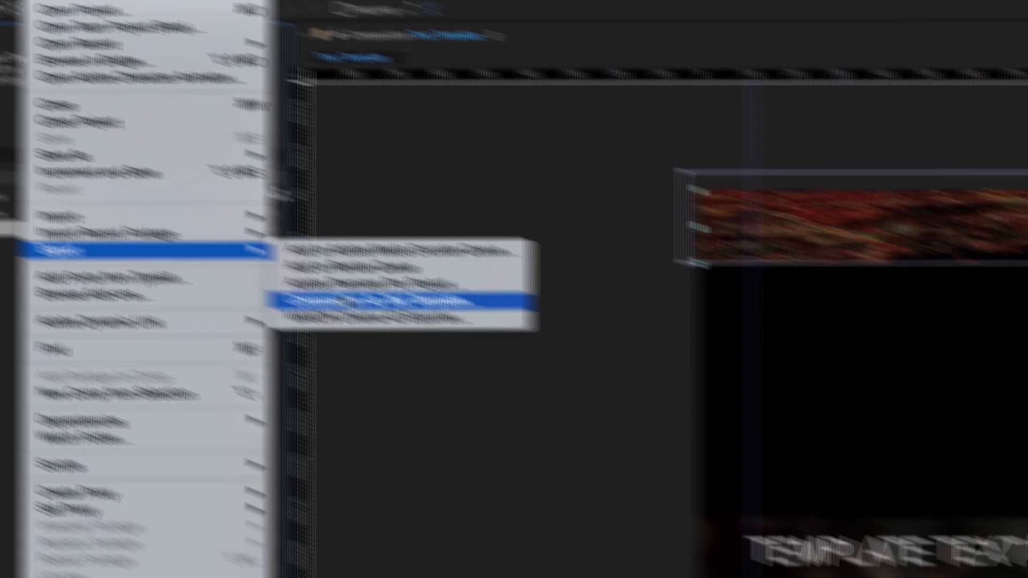
{"action": "left_click", "coordinate": [491, 353]}
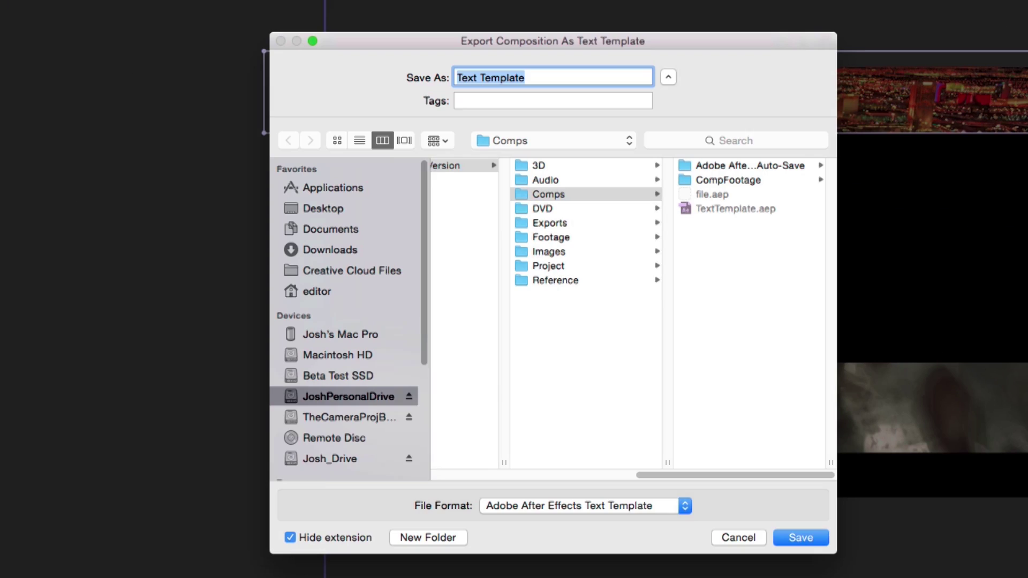
{"action": "left_click", "coordinate": [735, 209]}
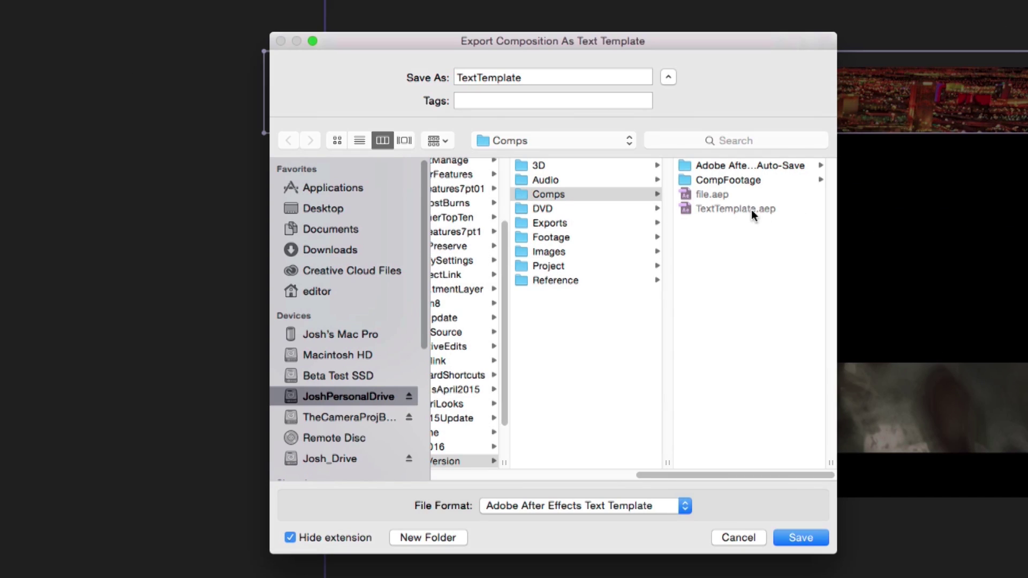
{"action": "left_click", "coordinate": [550, 80]}
{"action": "left_click", "coordinate": [550, 80]}
{"action": "type", "text": "Template"}
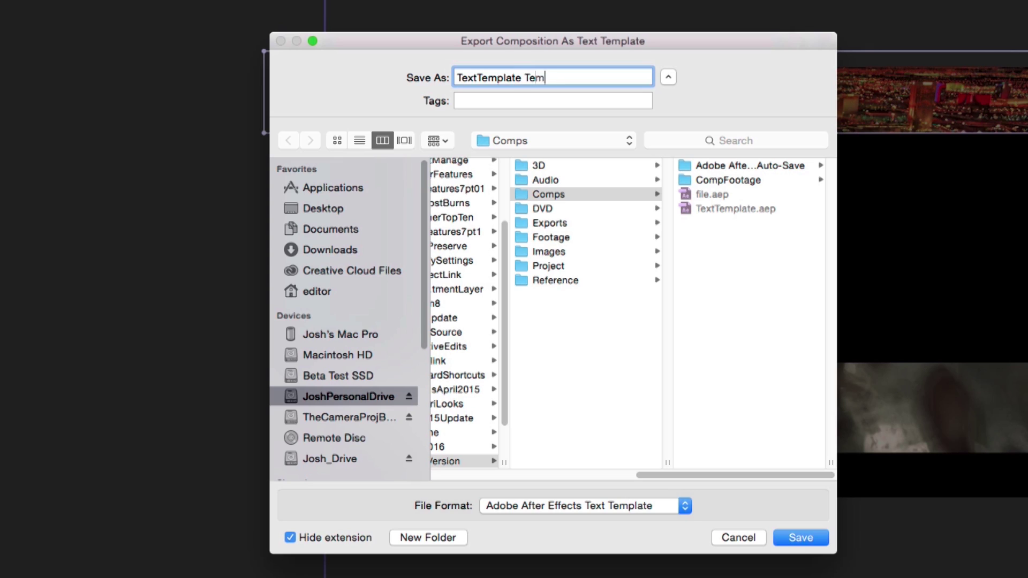
{"action": "type", "text": " Version"}
{"action": "key", "text": "BackSpace"}
{"action": "left_click", "coordinate": [816, 538]}
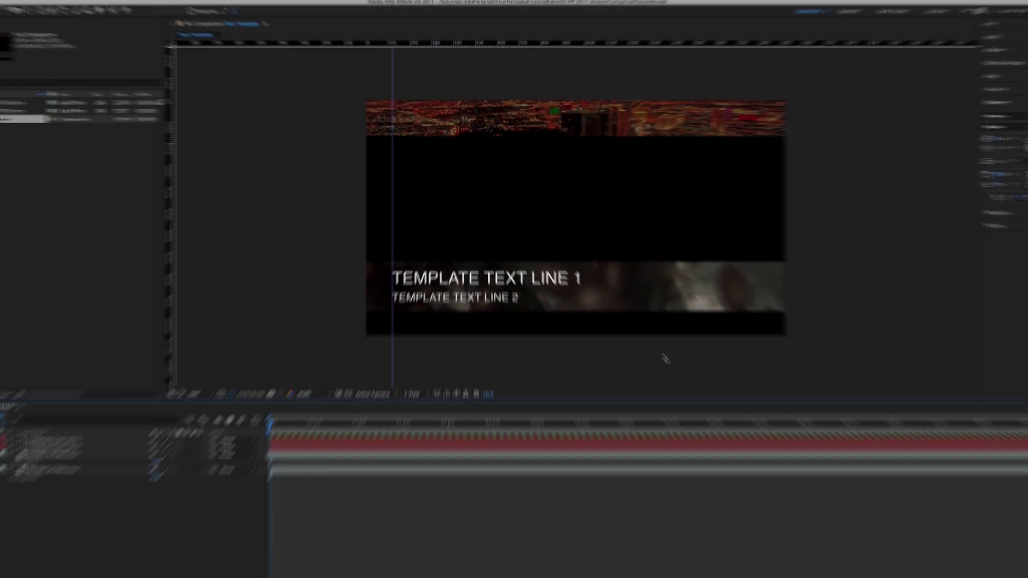
- In Finder, find the 530.8 MB TextTemplate Template Version.aecap in Comps, then return to Premiere Pro
{"action": "key", "text": "super+Tab"}
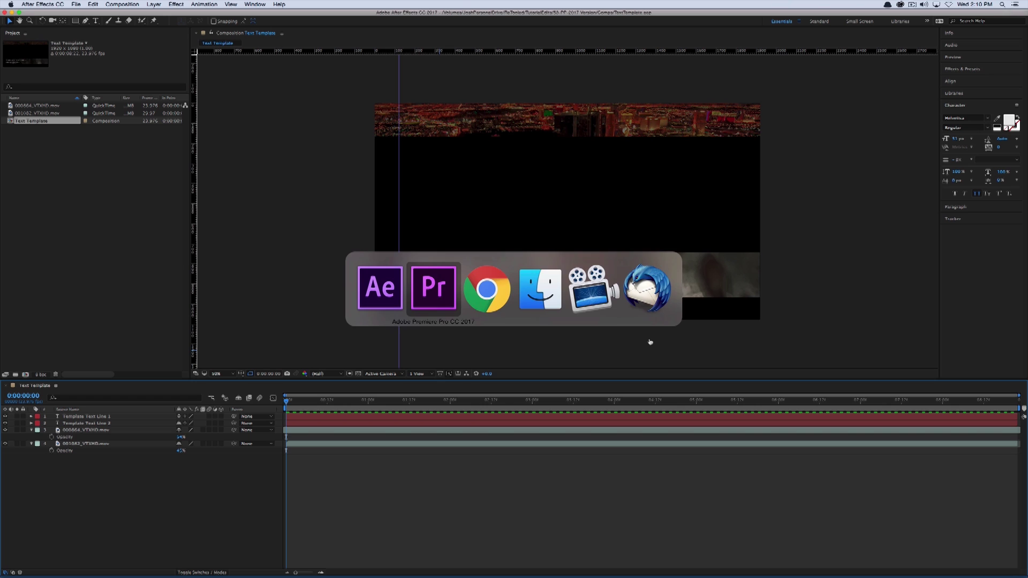
{"action": "key", "text": "super+Tab"}
{"action": "key", "text": "super+Tab"}
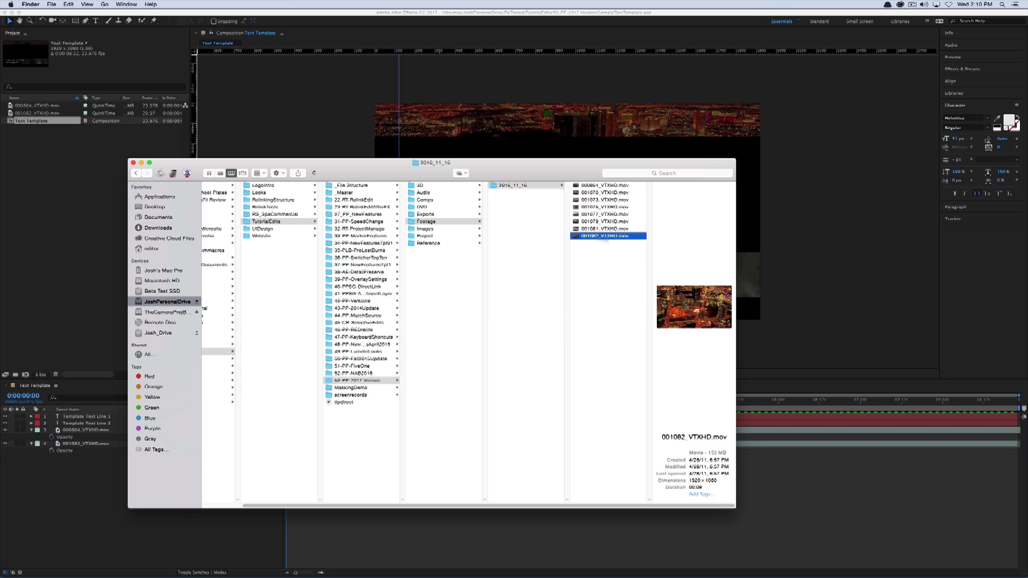
{"action": "left_click", "coordinate": [425, 200]}
{"action": "left_click", "coordinate": [530, 207]}
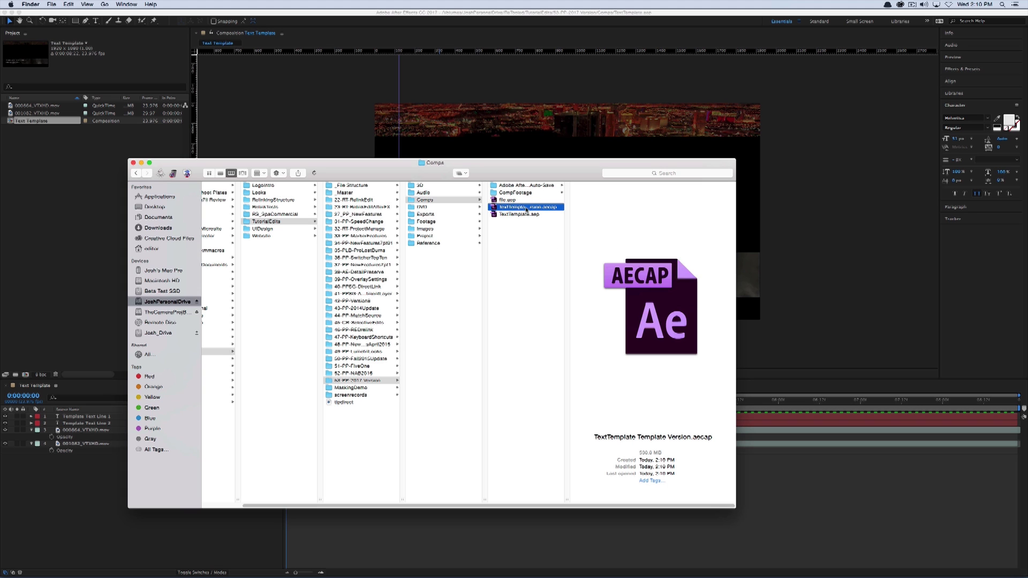
{"action": "key", "text": "super+Tab"}
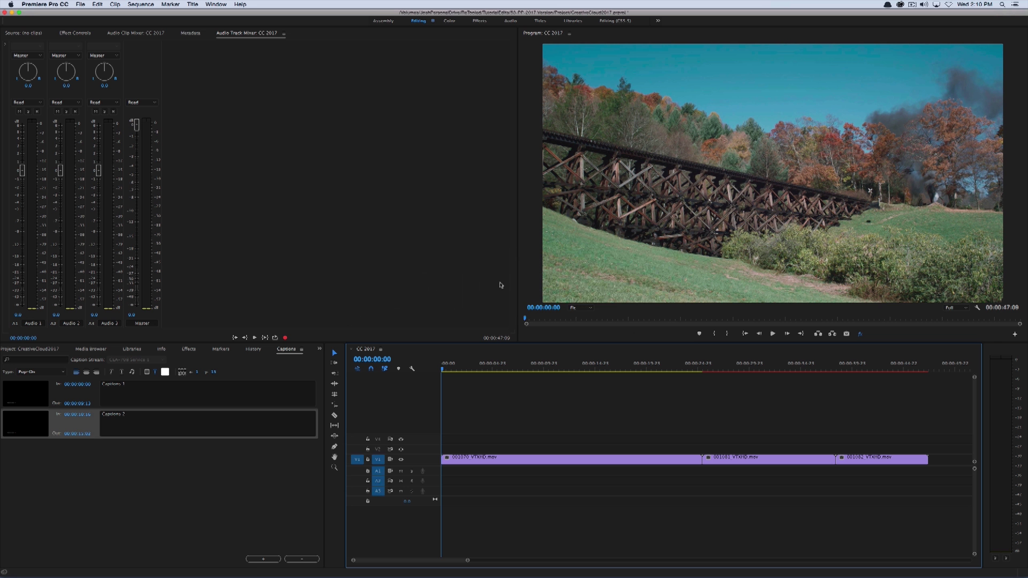
- Import the TextTemplate .aecap as a Text Template composition and place it on V3 at sequence start
{"action": "left_click", "coordinate": [53, 351]}
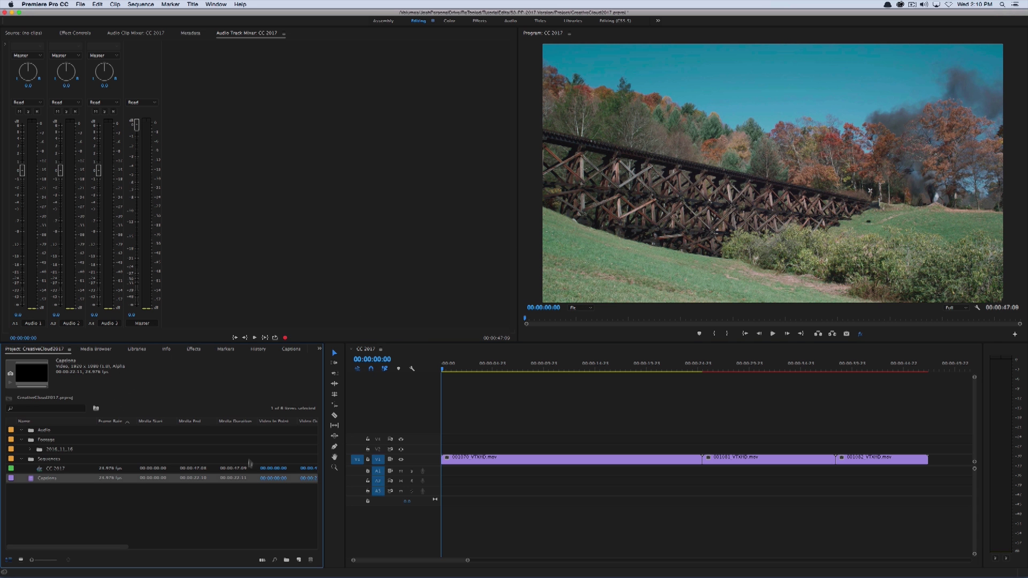
{"action": "key", "text": "super+Tab"}
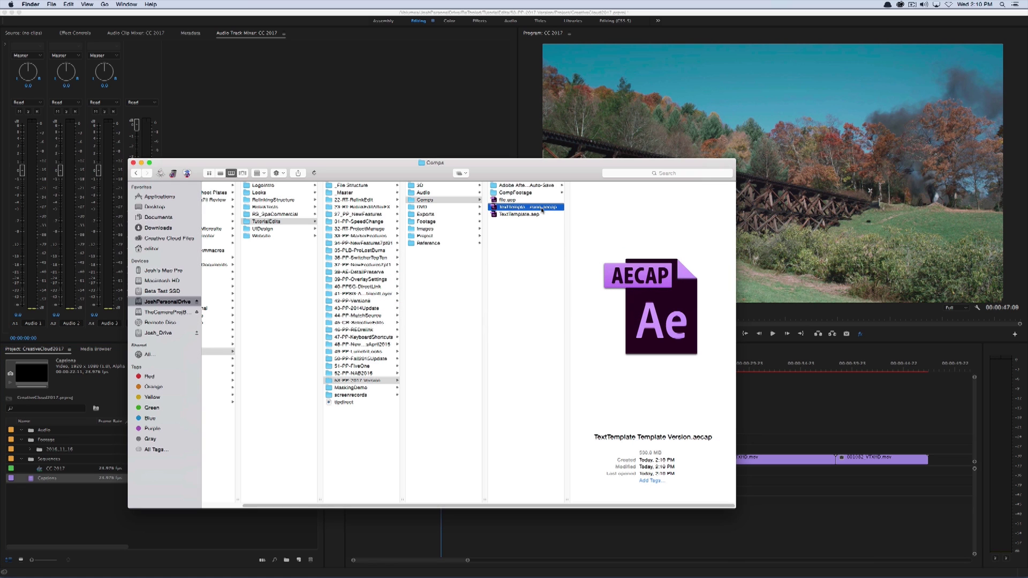
{"action": "left_click_drag", "start_coordinate": [546, 210], "coordinate": [83, 528]}
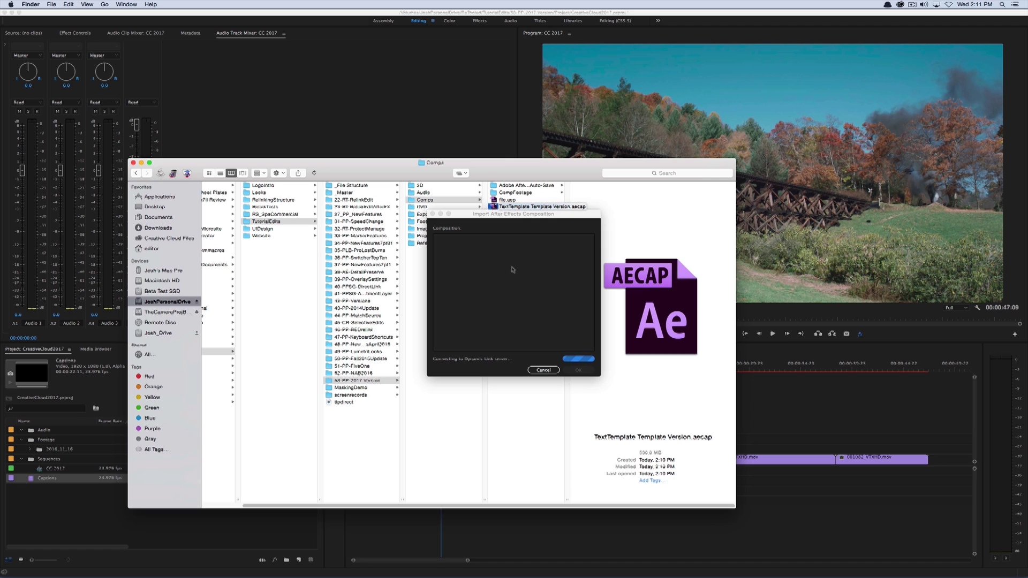
{"action": "left_click", "coordinate": [508, 533]}
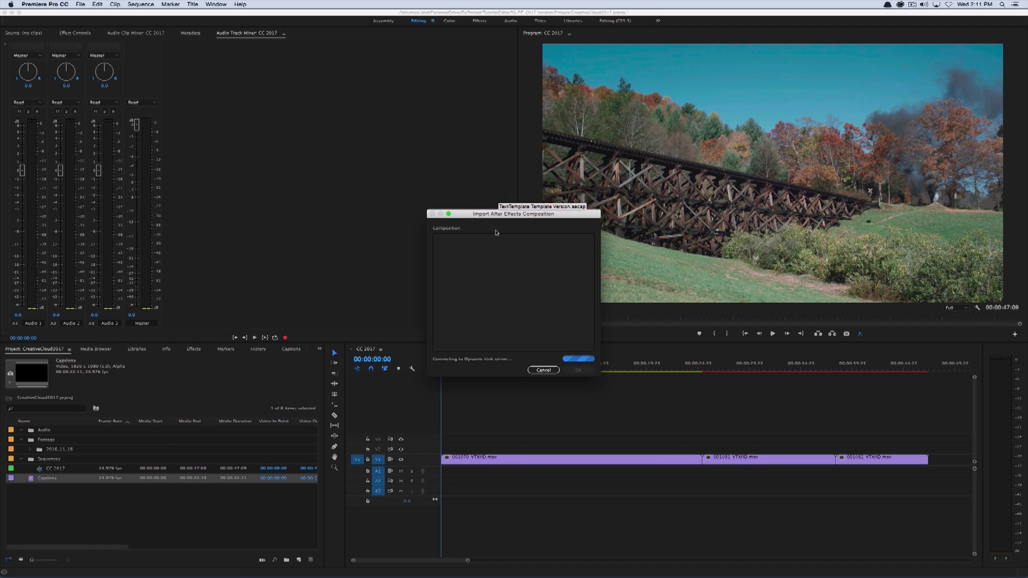
{"action": "left_click", "coordinate": [482, 240]}
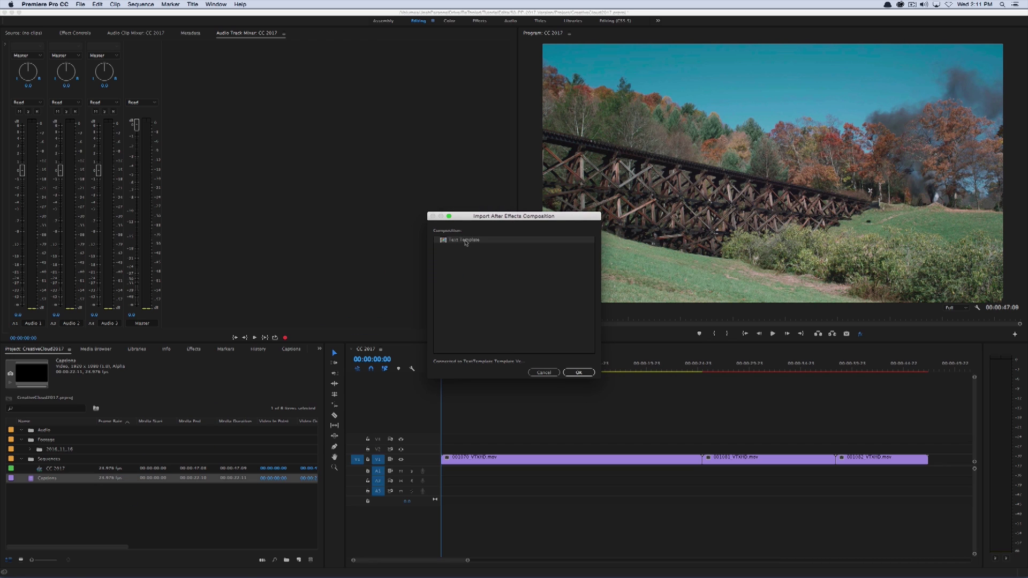
{"action": "left_click", "coordinate": [578, 373]}
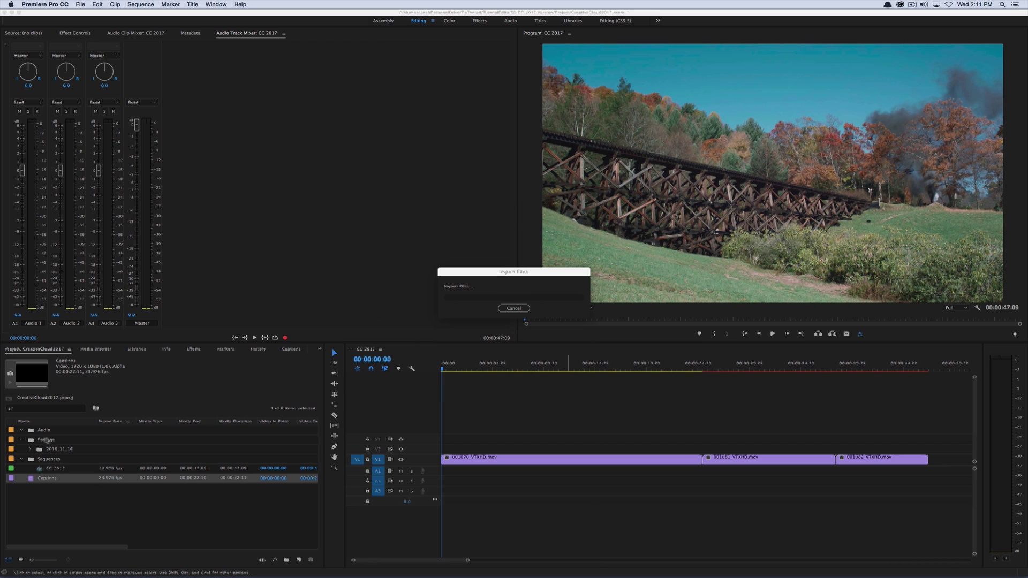
{"action": "left_click_drag", "start_coordinate": [51, 486], "coordinate": [432, 443]}
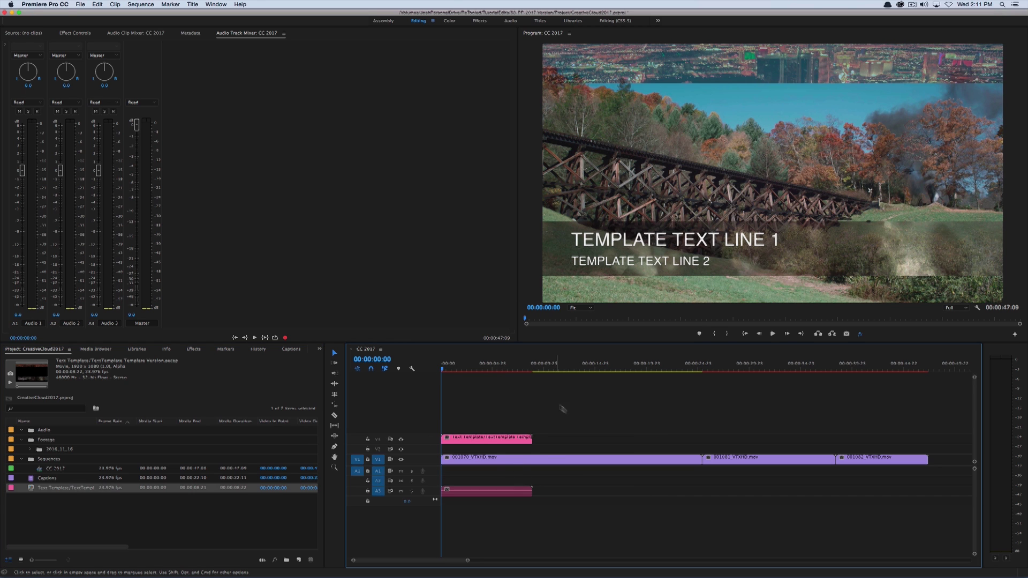
- Select the Text Template clip and enter Person's Name in Template Text Line 1 under Master
{"action": "left_click_drag", "start_coordinate": [490, 372], "coordinate": [513, 372]}
{"action": "left_click", "coordinate": [518, 438]}
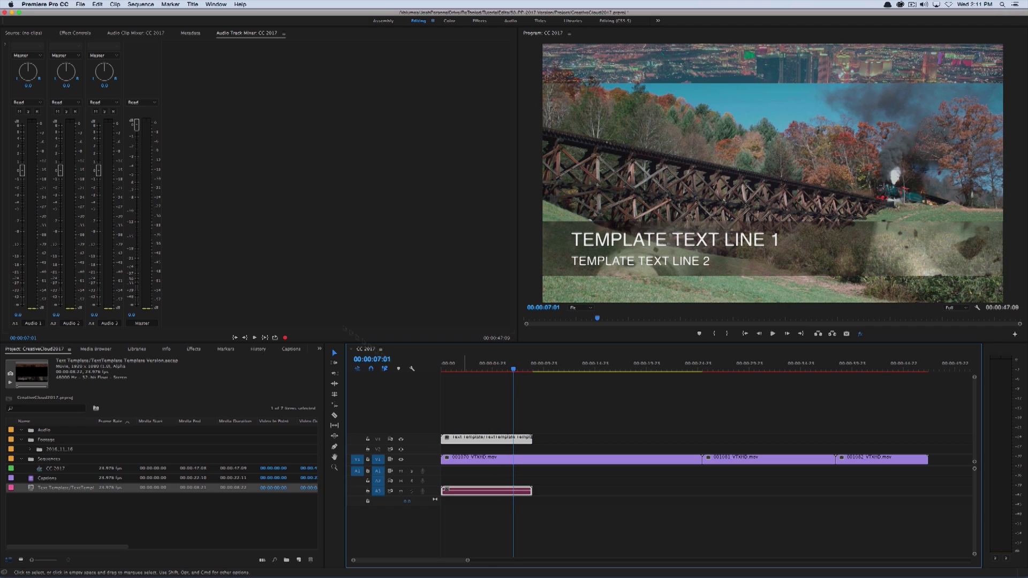
{"action": "left_click", "coordinate": [74, 33]}
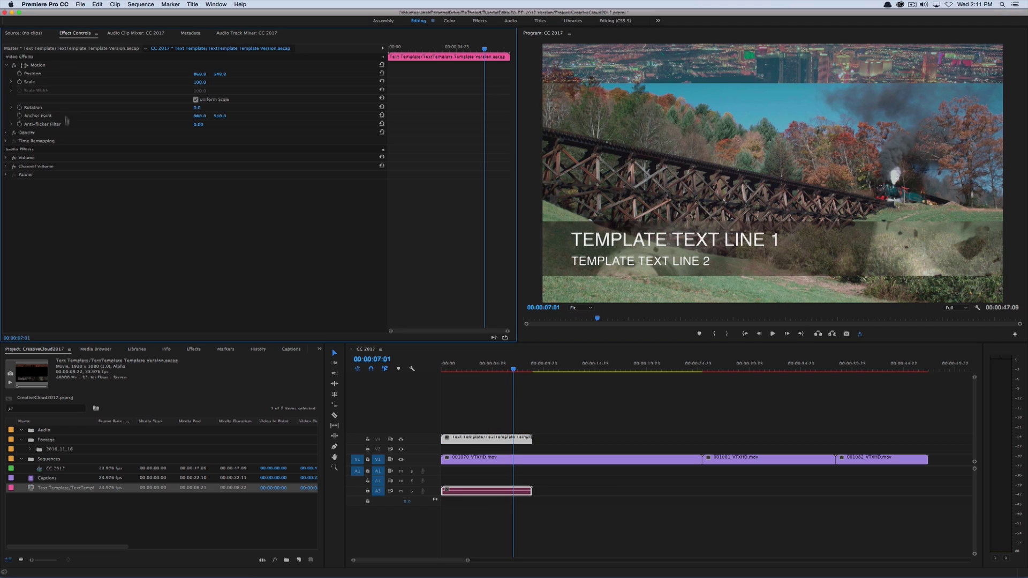
{"action": "left_click", "coordinate": [41, 49]}
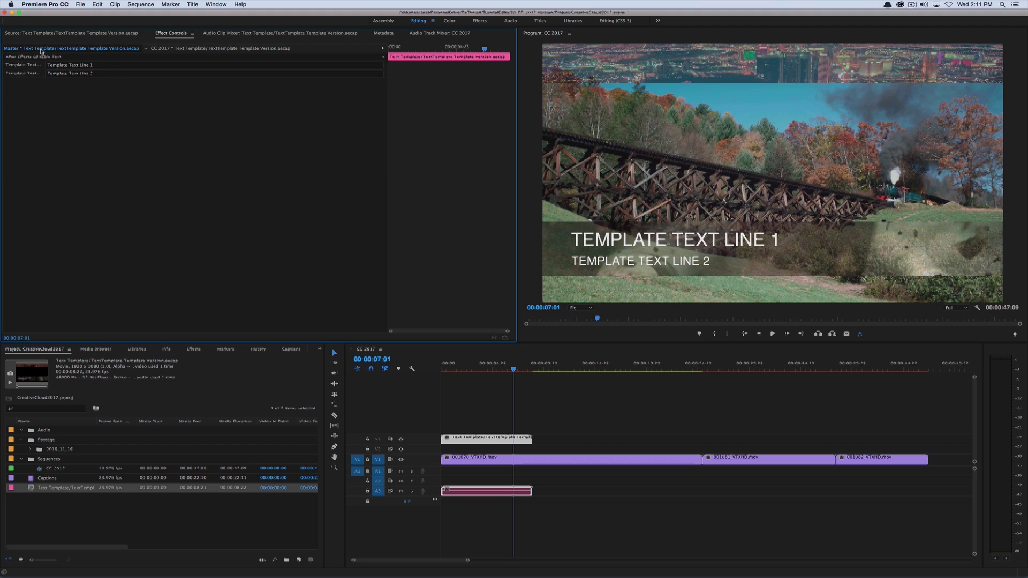
{"action": "left_click", "coordinate": [110, 65]}
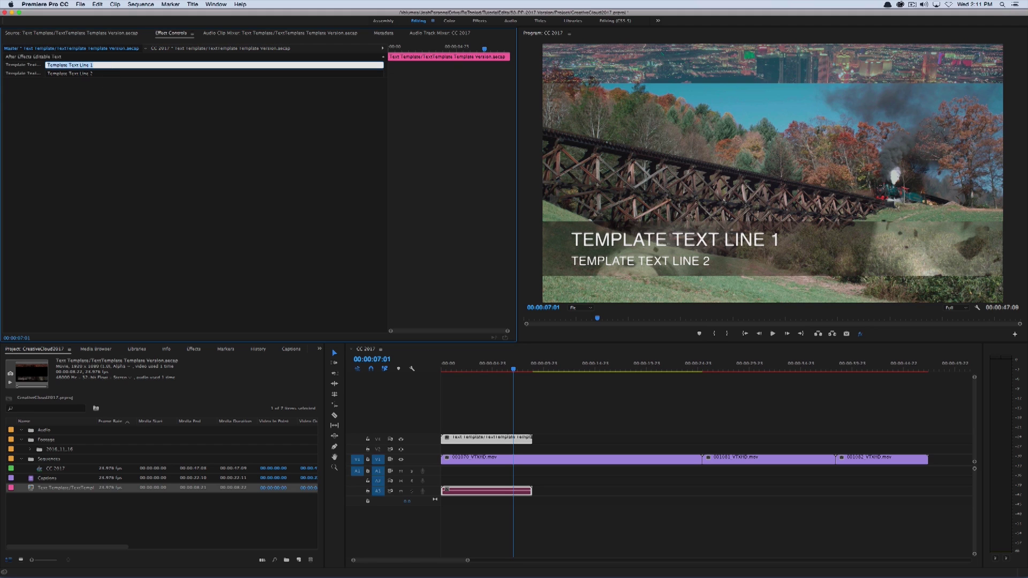
{"action": "type", "text": "Person's Name"}
- Enter Person's Title in Template Text Line 2 and preview the title near the start
{"action": "left_click", "coordinate": [103, 73]}
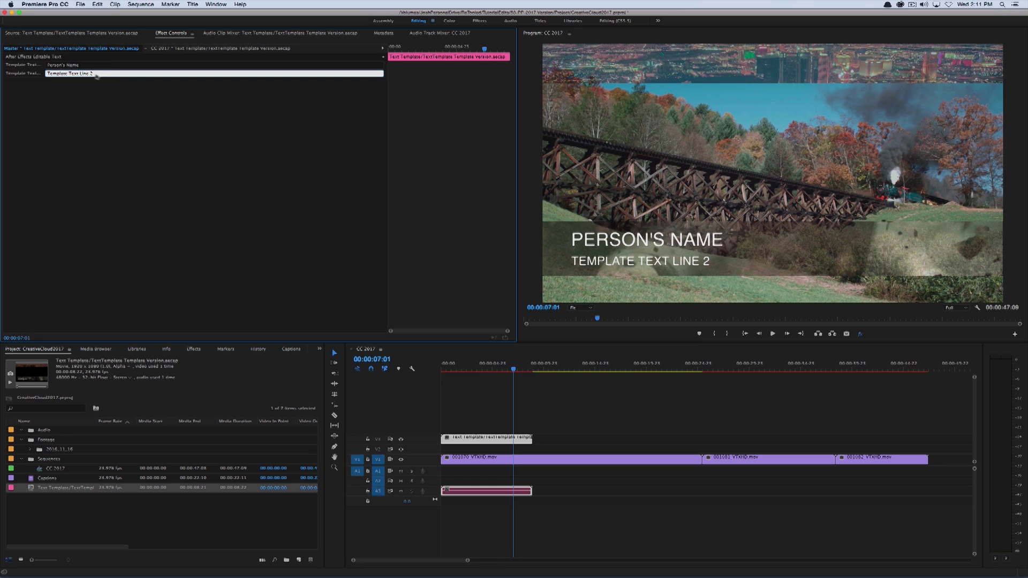
{"action": "type", "text": "Person's Title"}
{"action": "left_click", "coordinate": [562, 431]}
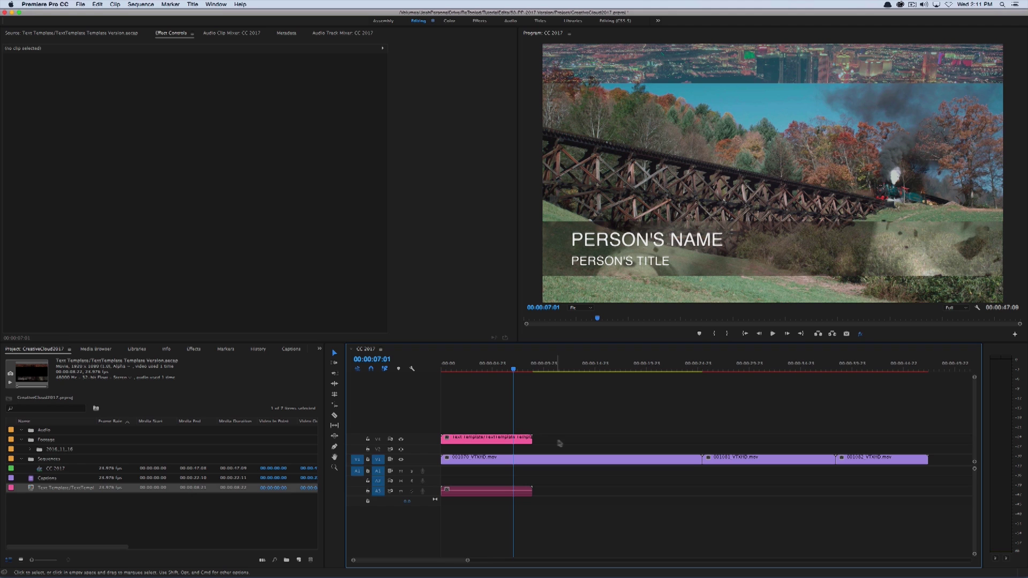
{"action": "left_click_drag", "start_coordinate": [513, 370], "coordinate": [450, 381]}
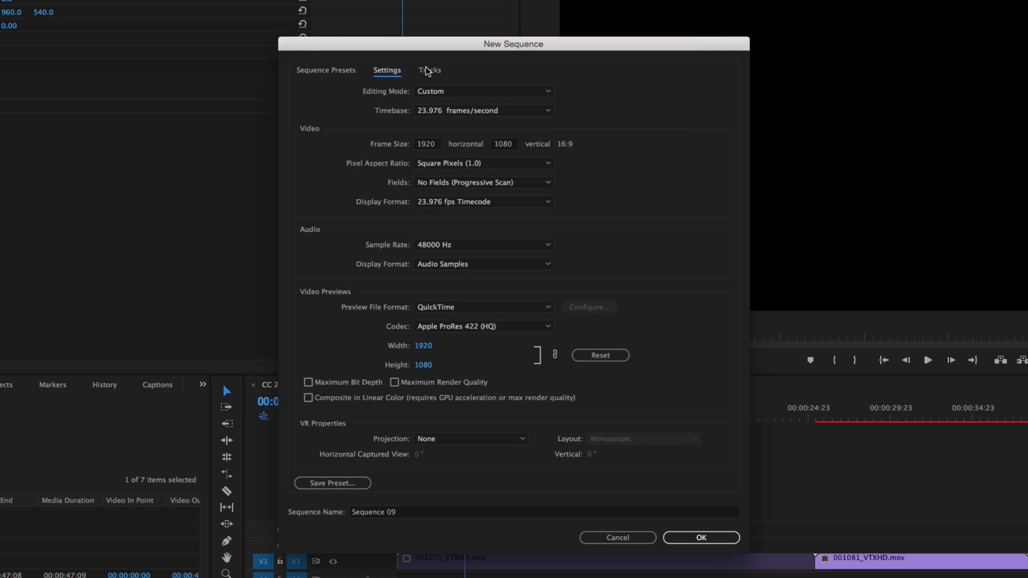
- Set the master track to 8-channel Multichannel and replace the default tracks with mono tracks
{"action": "left_click", "coordinate": [427, 71]}
{"action": "left_click", "coordinate": [458, 148]}
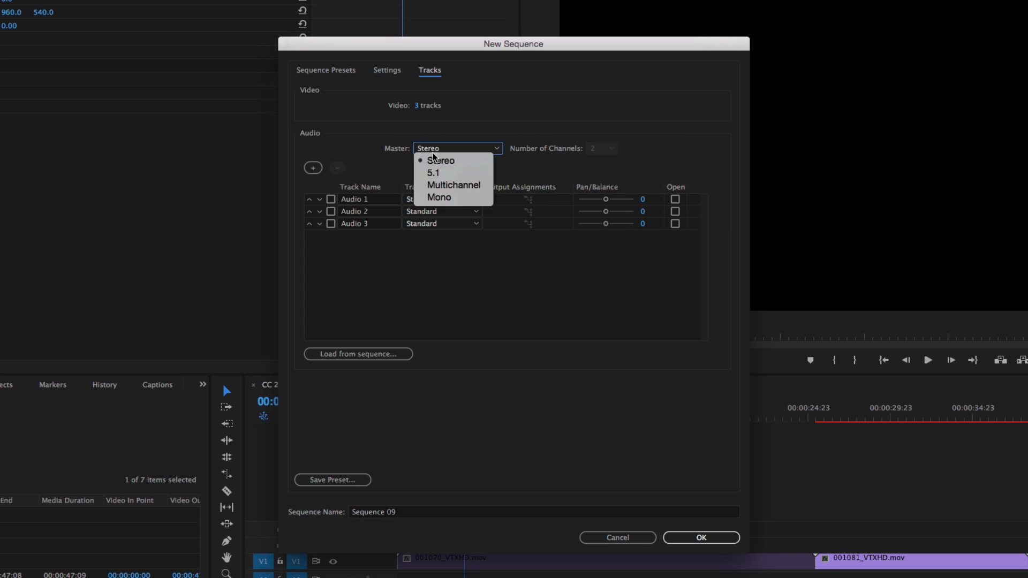
{"action": "left_click", "coordinate": [447, 193]}
{"action": "left_click", "coordinate": [602, 148]}
{"action": "left_click", "coordinate": [599, 217]}
{"action": "left_click", "coordinate": [337, 169]}
{"action": "left_click", "coordinate": [313, 169]}
{"action": "left_click", "coordinate": [313, 168]}
{"action": "left_click", "coordinate": [313, 168]}
{"action": "left_click", "coordinate": [313, 169]}
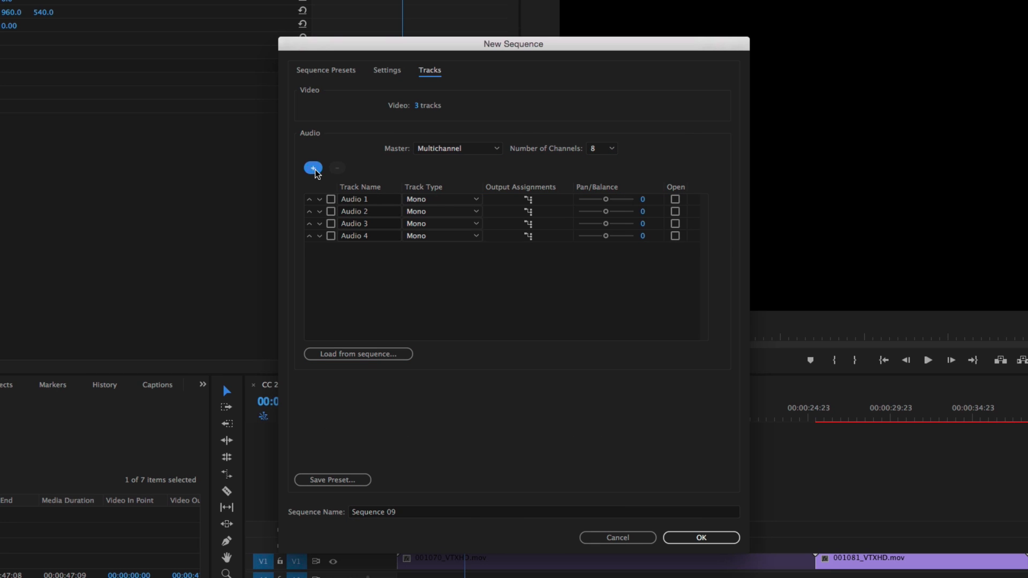
{"action": "left_click", "coordinate": [313, 168]}
{"action": "left_click", "coordinate": [313, 168]}
{"action": "left_click", "coordinate": [313, 168]}
- Pan the mono tracks alternately fully left and right (±100) and create Sequence 09
{"action": "left_click_drag", "start_coordinate": [605, 200], "coordinate": [581, 199]}
{"action": "left_click_drag", "start_coordinate": [605, 211], "coordinate": [632, 212]}
{"action": "mouse_move", "coordinate": [606, 224]}
{"action": "left_mouse_down"}
{"action": "mouse_move", "coordinate": [581, 224]}
{"action": "mouse_move", "coordinate": [632, 236]}
{"action": "left_mouse_up"}
{"action": "left_click_drag", "start_coordinate": [605, 248], "coordinate": [581, 248]}
{"action": "left_click_drag", "start_coordinate": [606, 260], "coordinate": [632, 261]}
{"action": "left_click", "coordinate": [701, 537]}
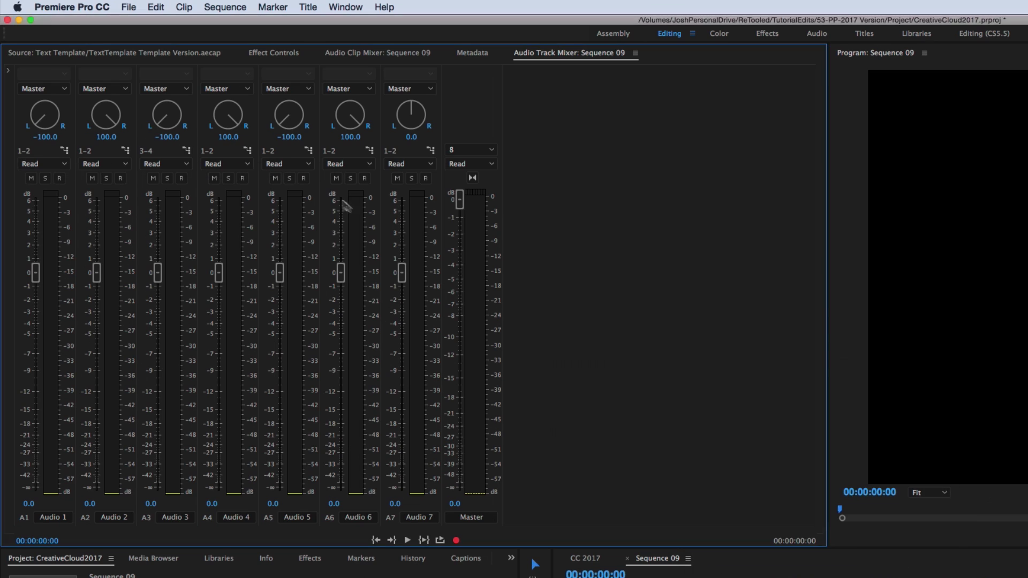
- Route tracks 3–4 and 5–6 to master channels 3-4 and 5-6, and rename Sequence 09 to Five One
{"action": "left_click", "coordinate": [369, 150]}
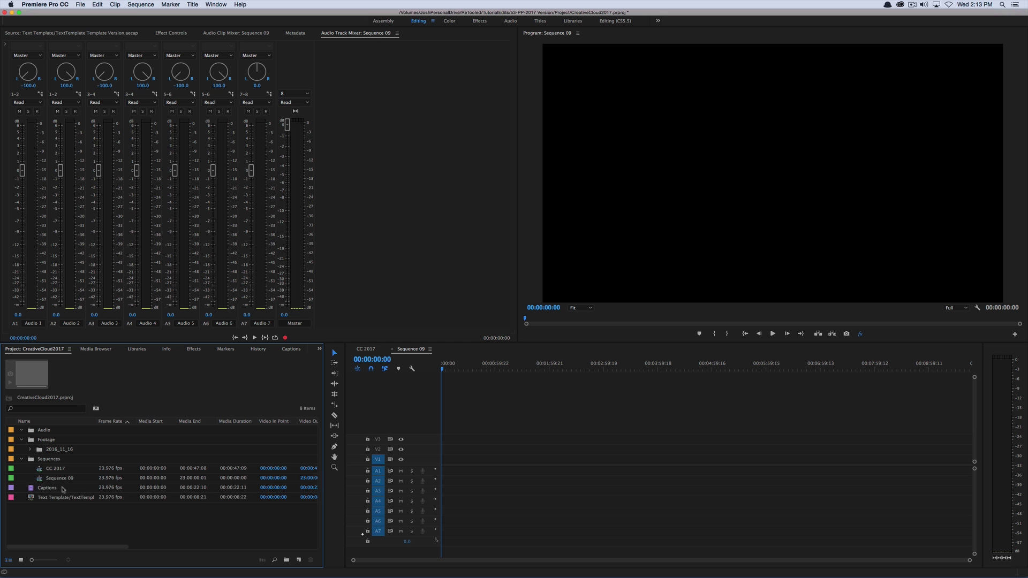
{"action": "left_click", "coordinate": [58, 477]}
{"action": "type", "text": "Five One"}
{"action": "key", "text": "Return"}
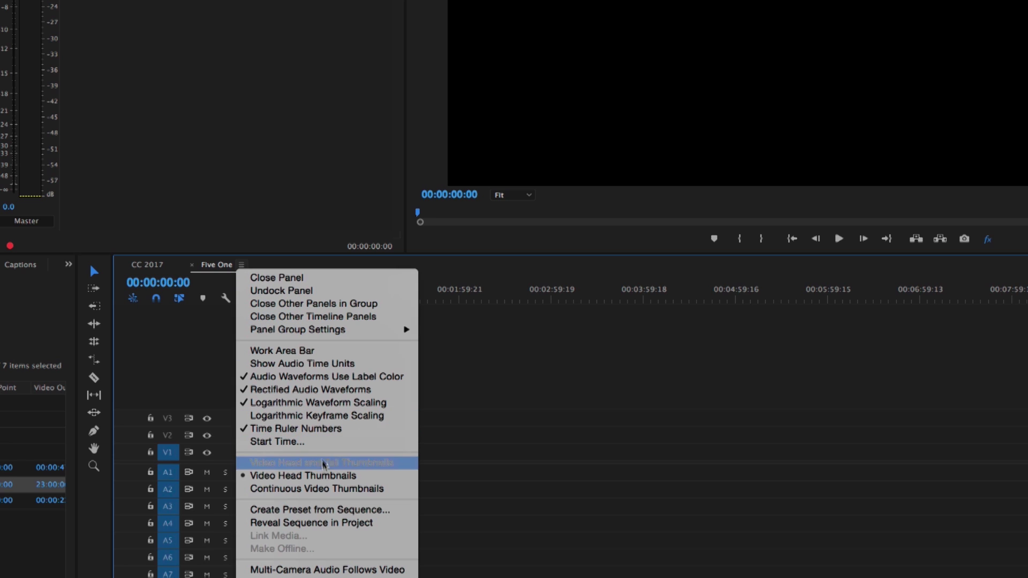
- Save a sequence preset named 'Apple ProRes HQ Five One' with the same text as its description
{"action": "left_click", "coordinate": [322, 510]}
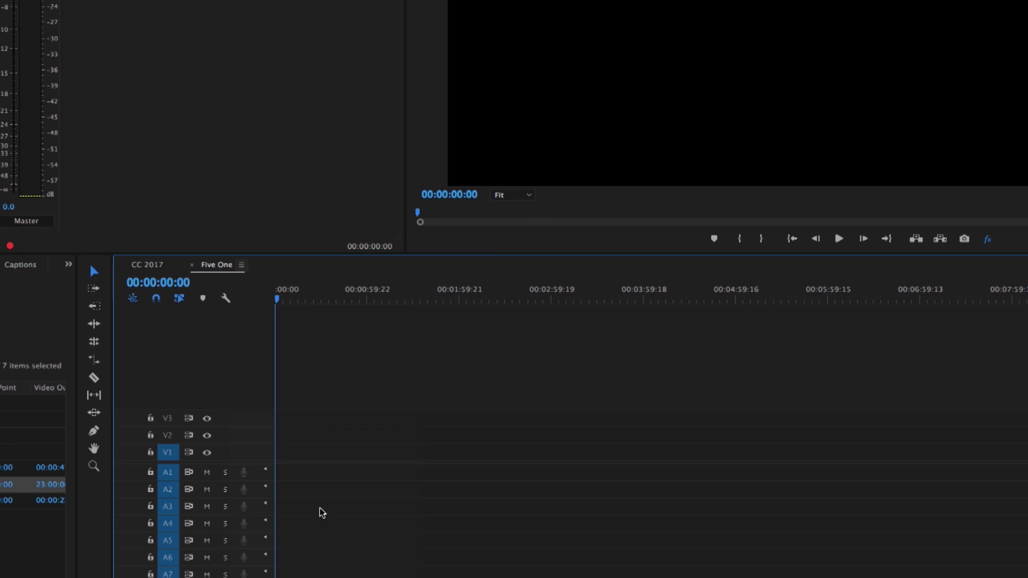
{"action": "type", "text": "Appl"}
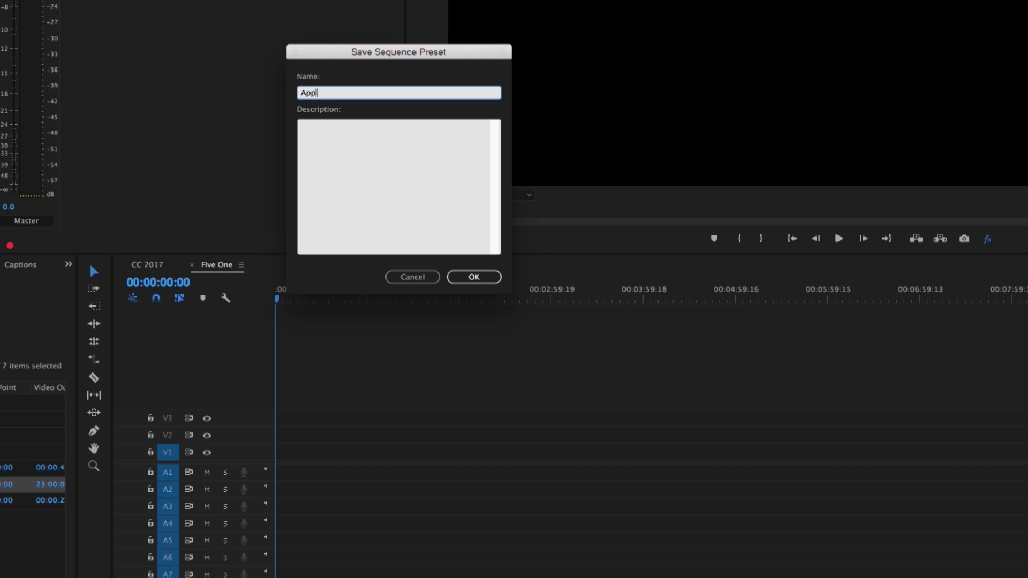
{"action": "type", "text": "e ProRes HQ Five One"}
{"action": "key", "text": "Tab"}
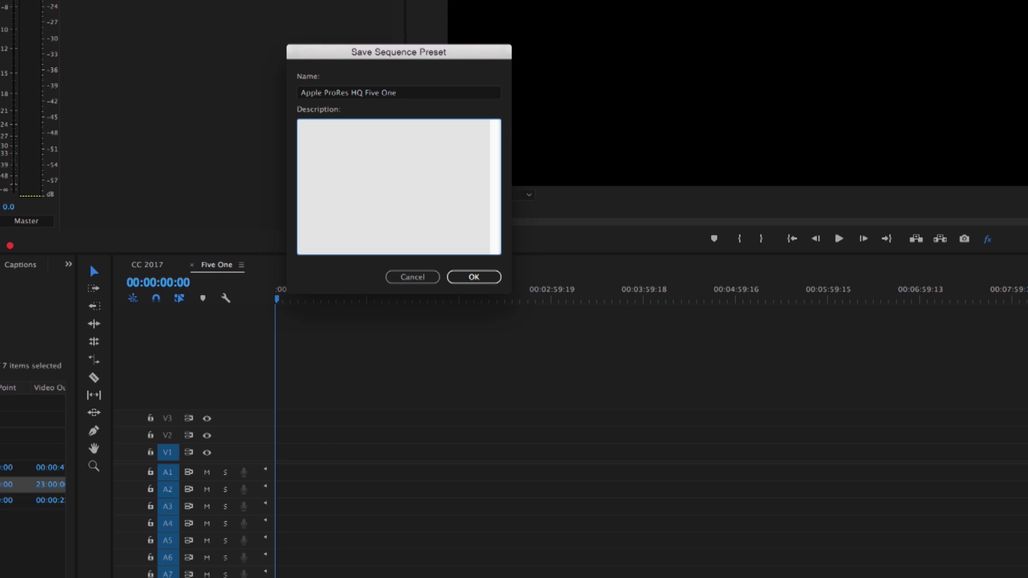
{"action": "left_click", "coordinate": [415, 96]}
{"action": "key", "text": "super+c"}
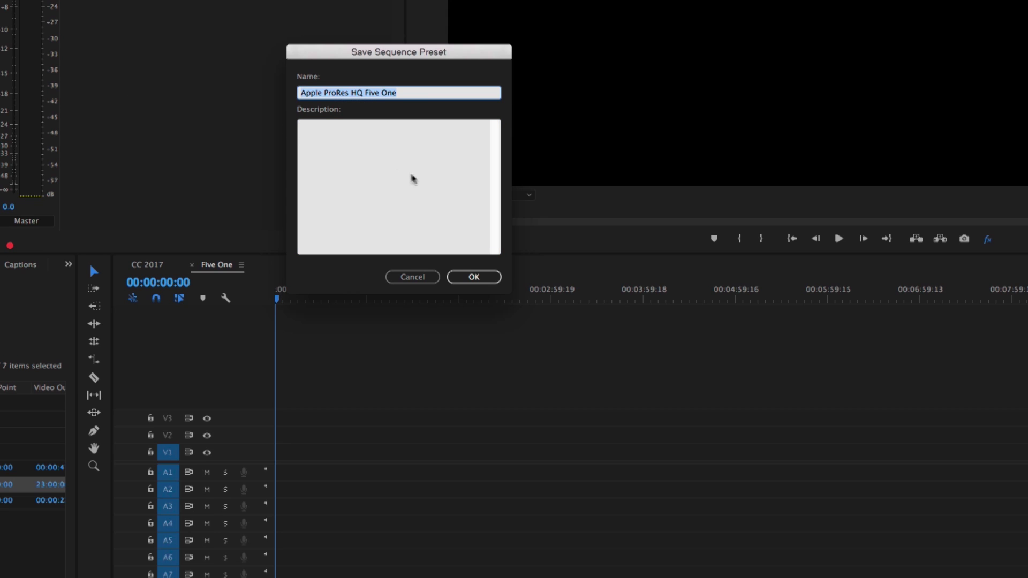
{"action": "left_click", "coordinate": [417, 178]}
{"action": "key", "text": "super+v"}
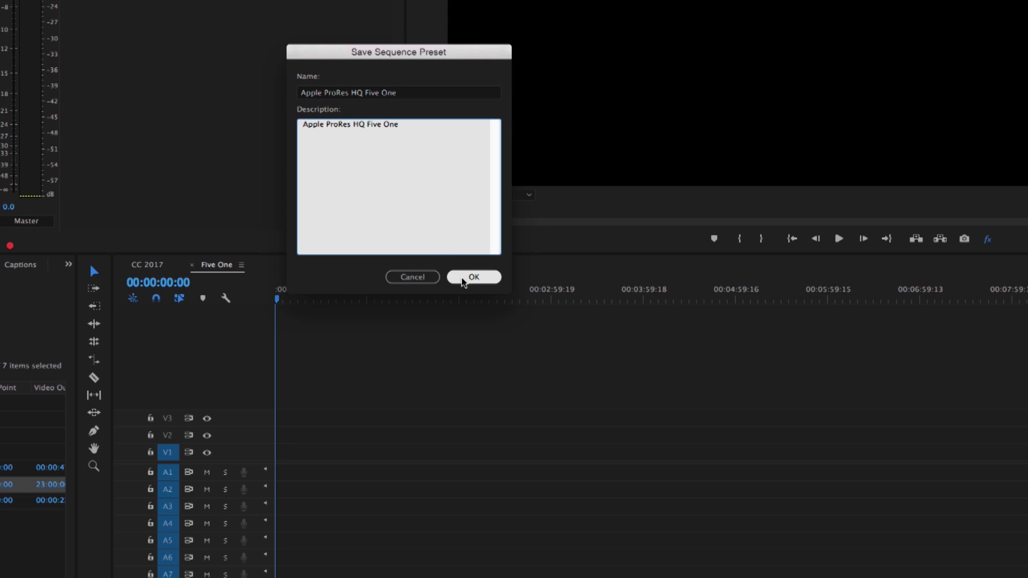
{"action": "left_click", "coordinate": [464, 278]}
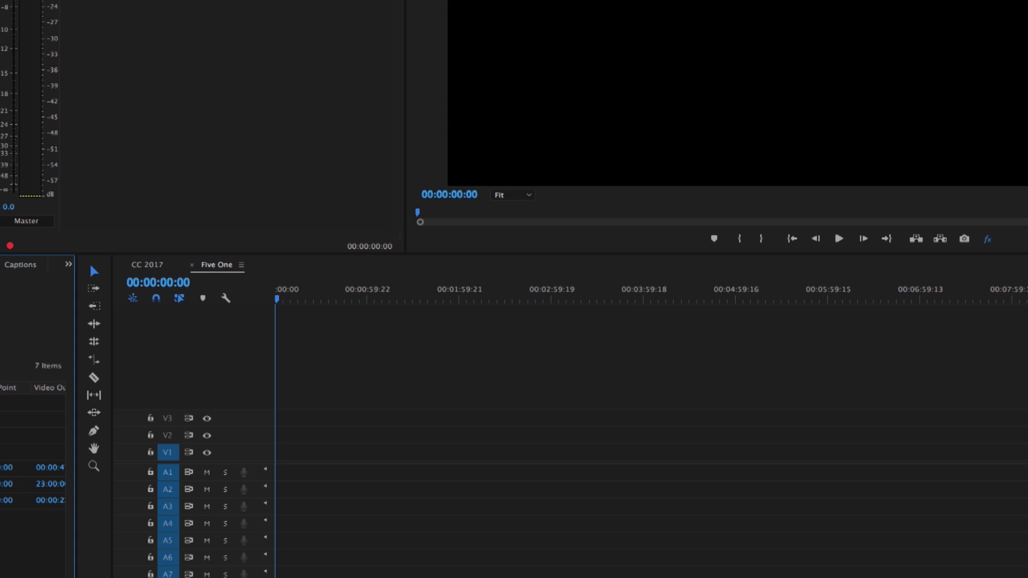
- Create Sequence 10 from the Custom 'Apple ProRes HQ Five One' preset, then delete the test sequence
{"action": "left_click", "coordinate": [12, 577]}
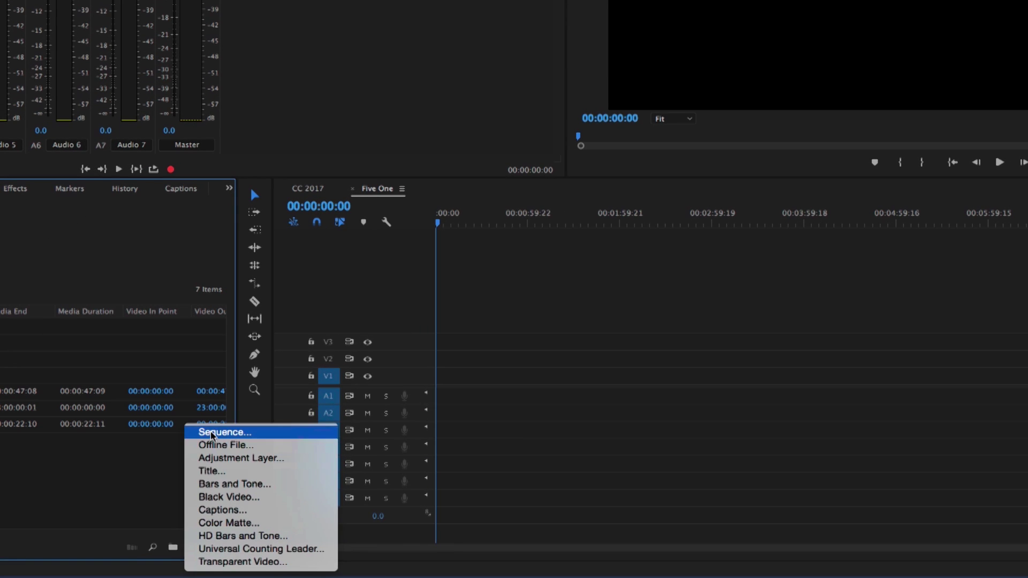
{"action": "left_click", "coordinate": [213, 436]}
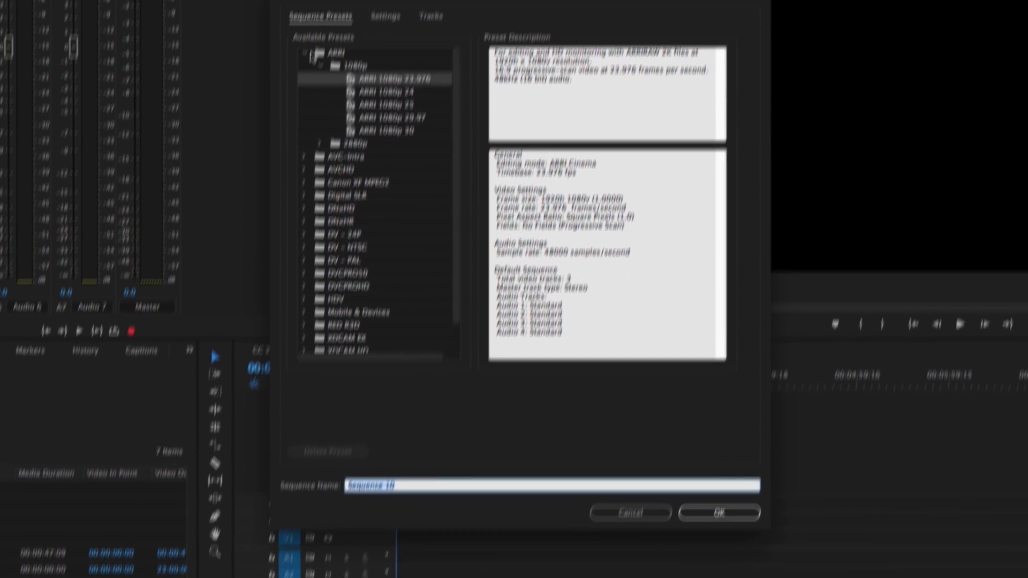
{"action": "left_click", "coordinate": [306, 53]}
{"action": "left_click", "coordinate": [299, 312]}
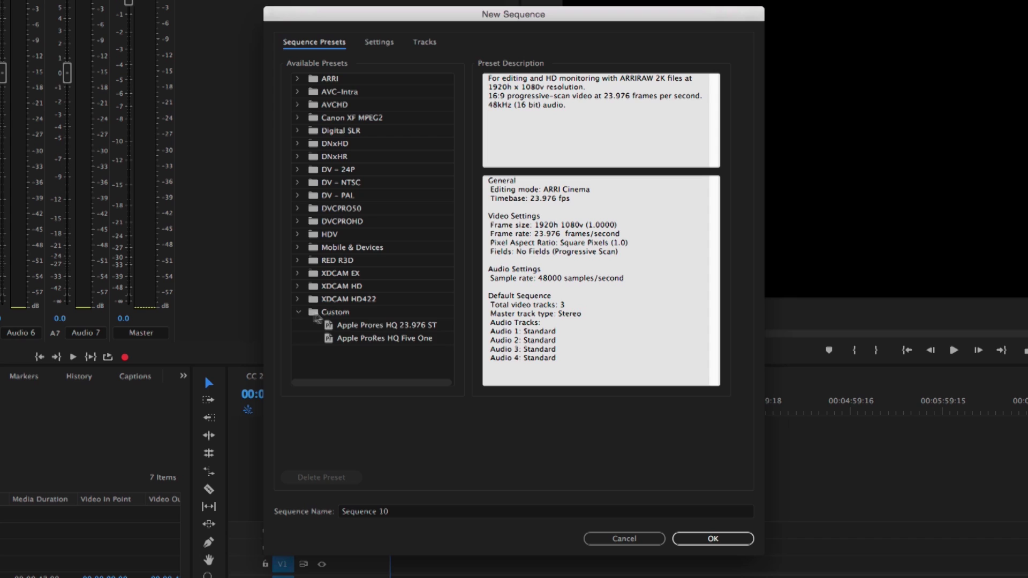
{"action": "left_click", "coordinate": [393, 343]}
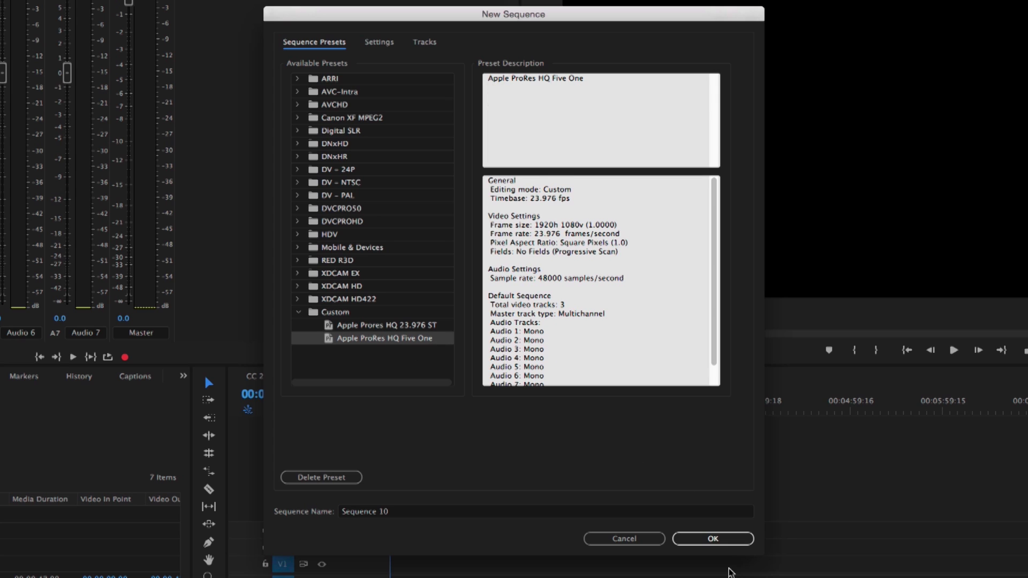
{"action": "left_click", "coordinate": [720, 539]}
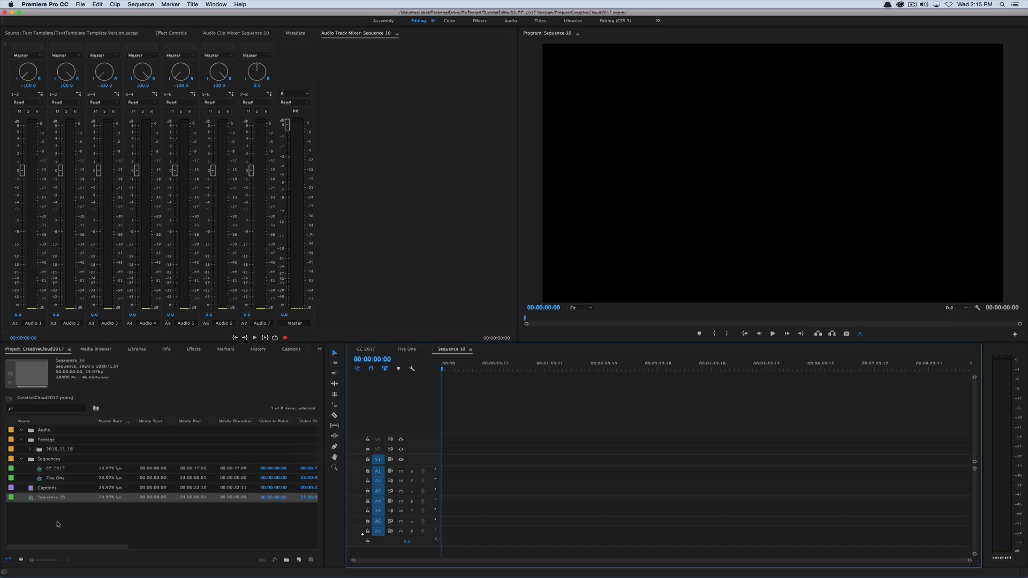
{"action": "key", "text": "Delete"}
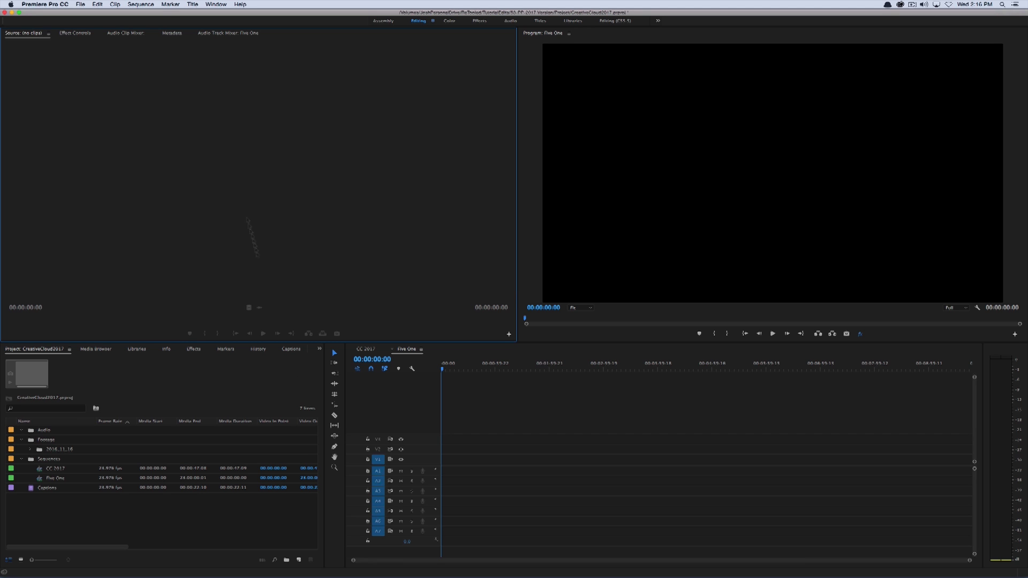
- Open the Keyboard Shortcuts editor and preview the commands mapped under Shift, Cmd and Cmd+Shift
{"action": "left_click", "coordinate": [65, 4]}
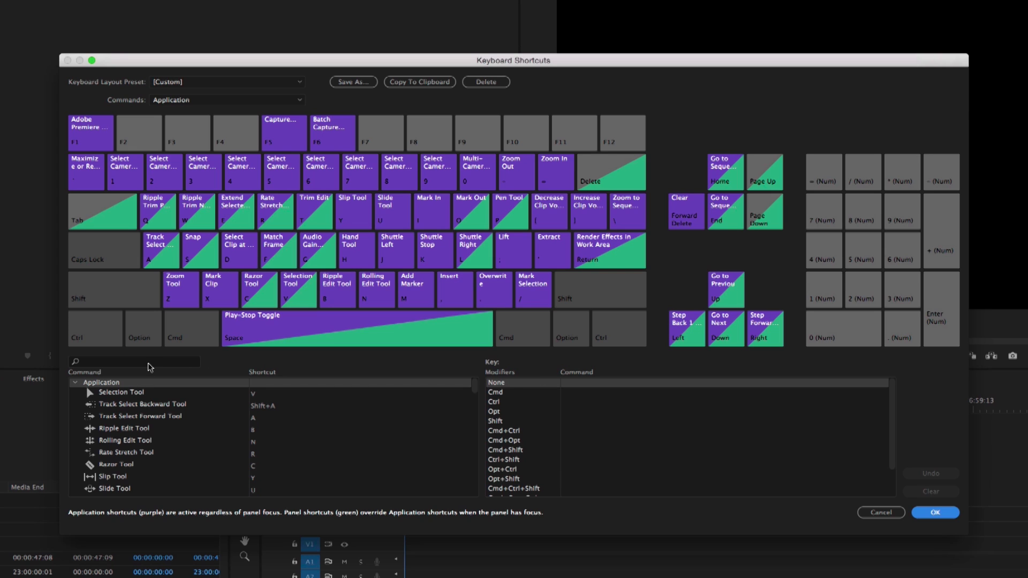
{"action": "left_click", "coordinate": [123, 366]}
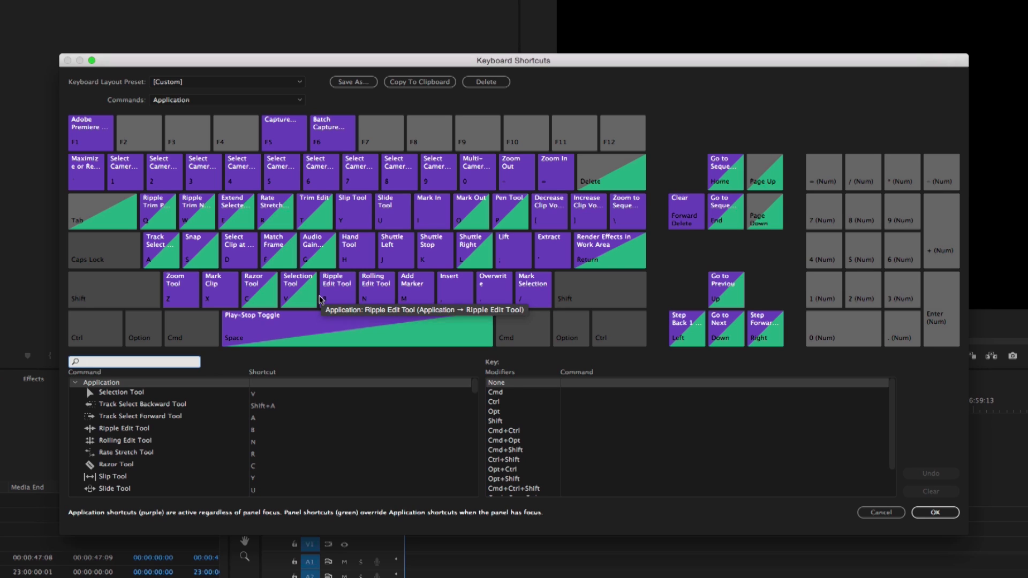
{"action": "key", "text": "shift"}
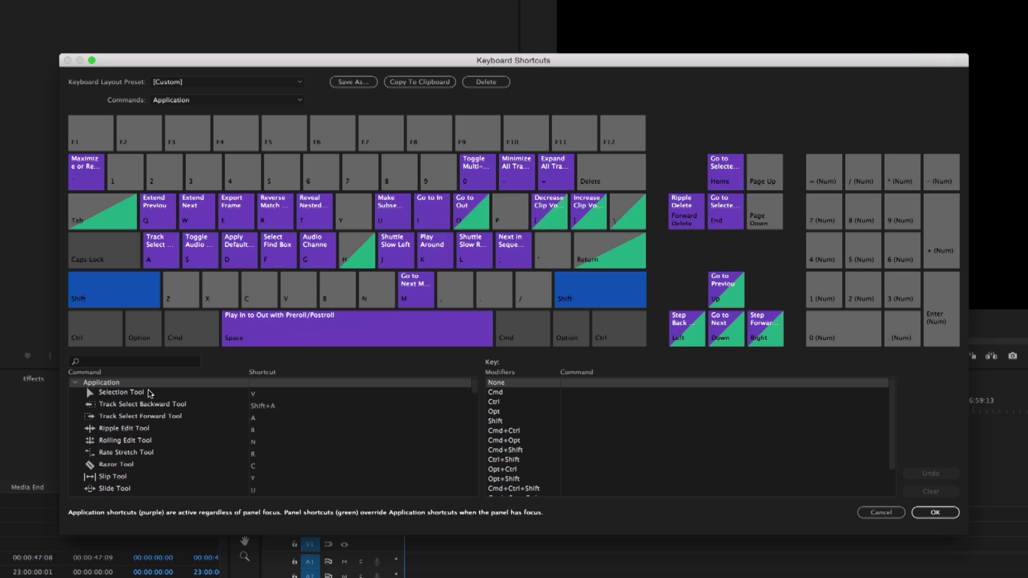
{"action": "key", "text": "super"}
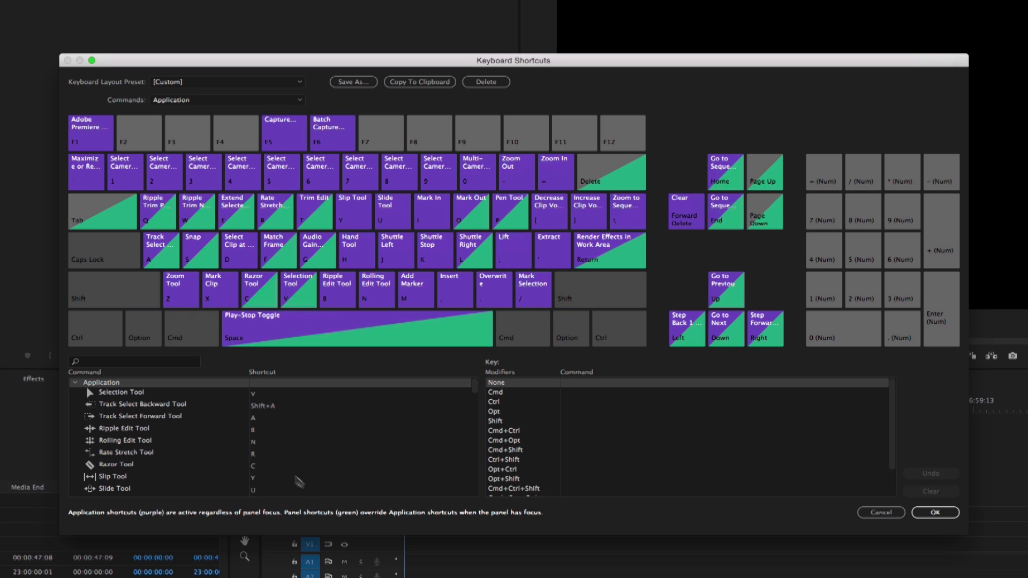
{"action": "key", "text": "super"}
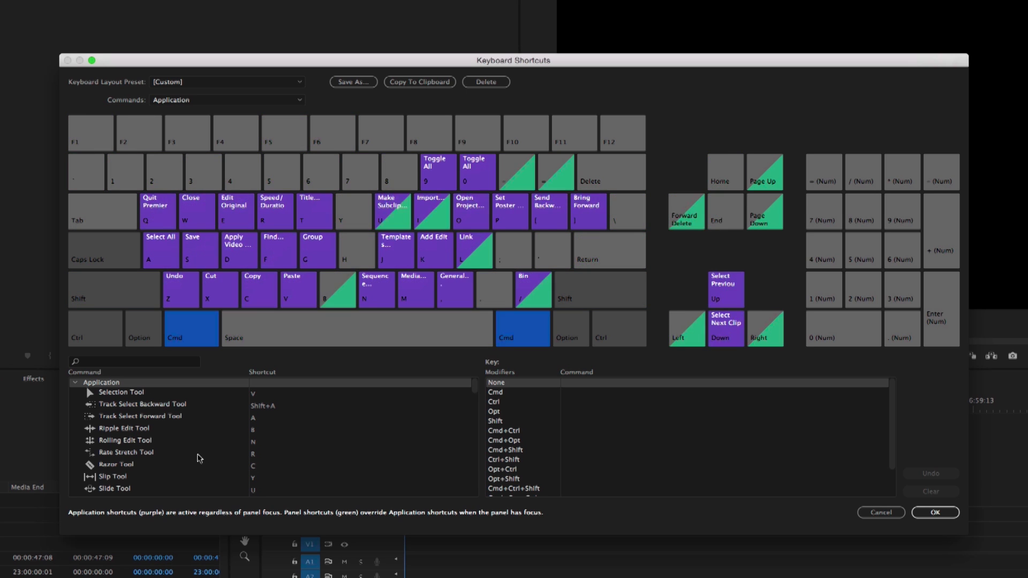
{"action": "key", "text": "super+shift"}
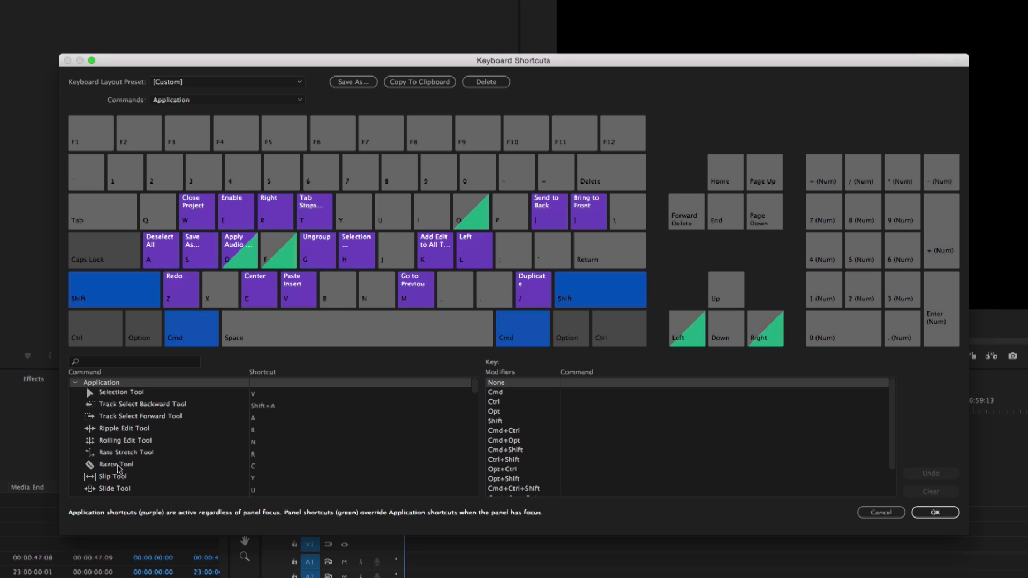
- Trial-assign Cmd+Shift+C to Razor Tool on the C key, then undo that assignment
{"action": "left_click", "coordinate": [118, 469]}
{"action": "left_click", "coordinate": [281, 322]}
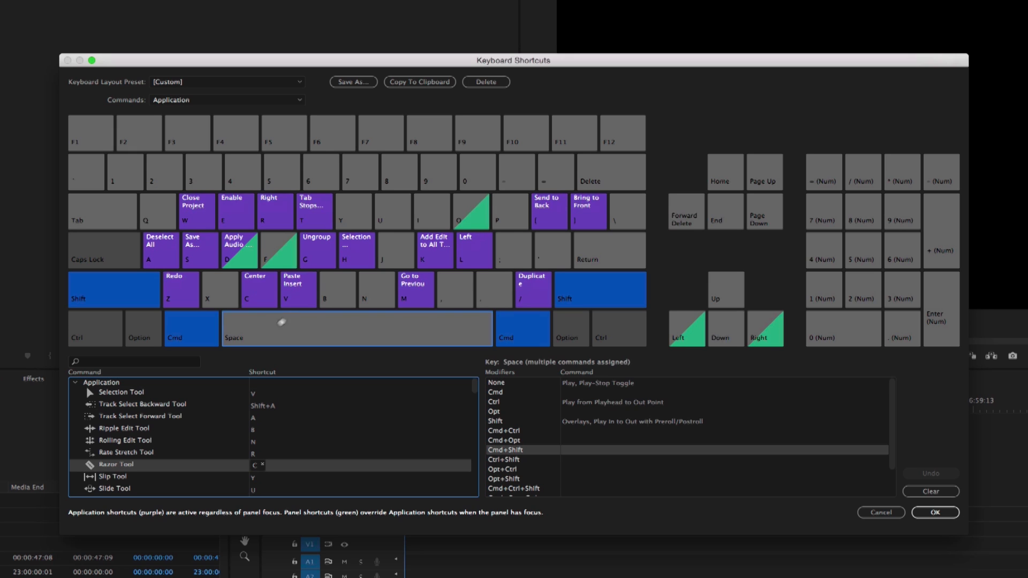
{"action": "left_click", "coordinate": [251, 296]}
{"action": "key", "text": "super+shift+c"}
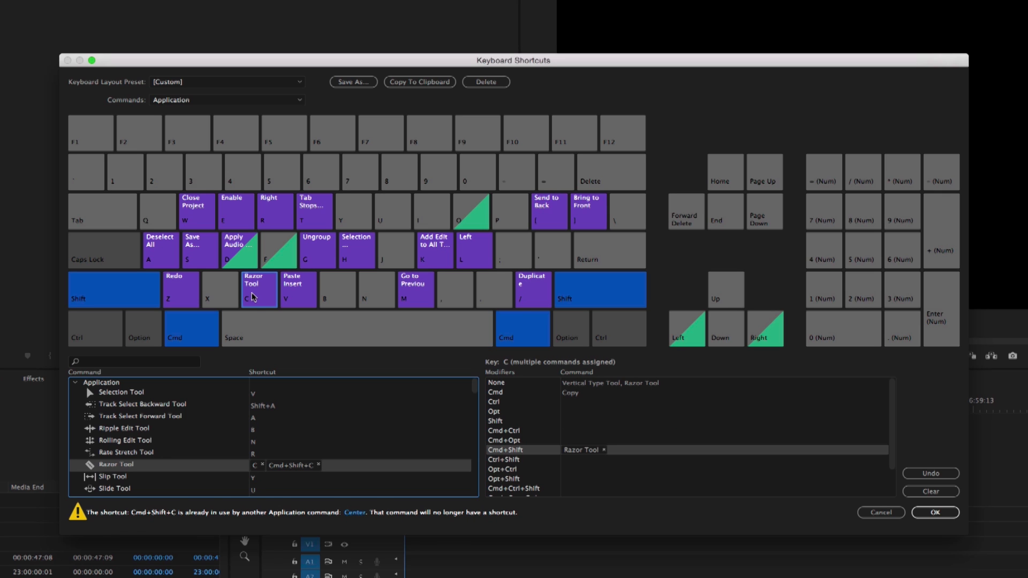
{"action": "key", "text": "super+shift"}
{"action": "left_click", "coordinate": [932, 476]}
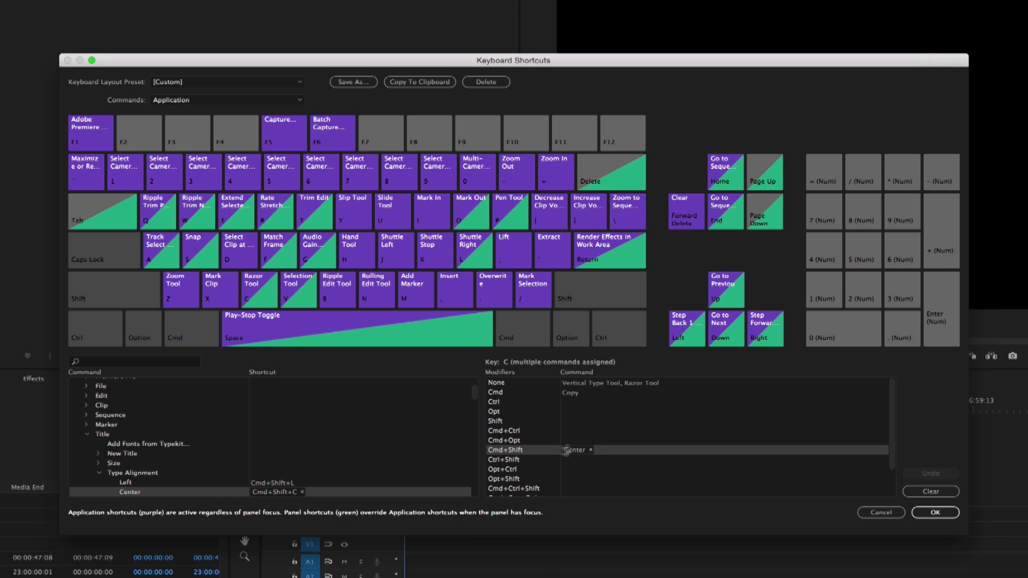
- Inspect the commands bound to the S key and bring up the Save As preset naming prompt
{"action": "left_click", "coordinate": [201, 252]}
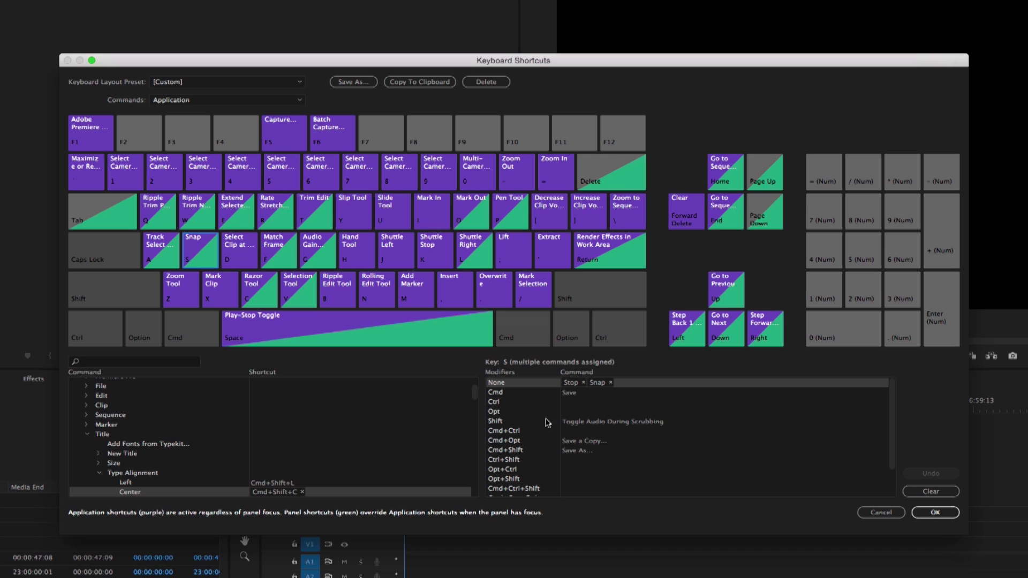
{"action": "scroll", "coordinate": [578, 434], "scroll_direction": "down", "scroll_amount": 3}
{"action": "scroll", "coordinate": [584, 439], "scroll_direction": "up", "scroll_amount": 3}
{"action": "scroll", "coordinate": [597, 435], "scroll_direction": "down", "scroll_amount": 1}
{"action": "scroll", "coordinate": [597, 436], "scroll_direction": "up", "scroll_amount": 2}
{"action": "left_click", "coordinate": [348, 84]}
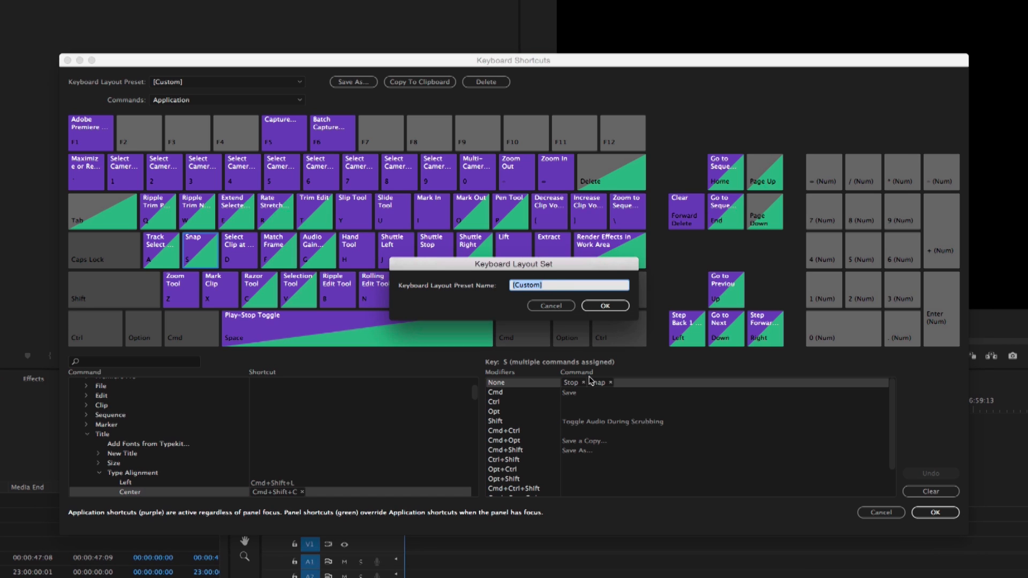
- Cancel the Keyboard Layout Set naming prompt without saving a preset
{"action": "left_click", "coordinate": [561, 307]}
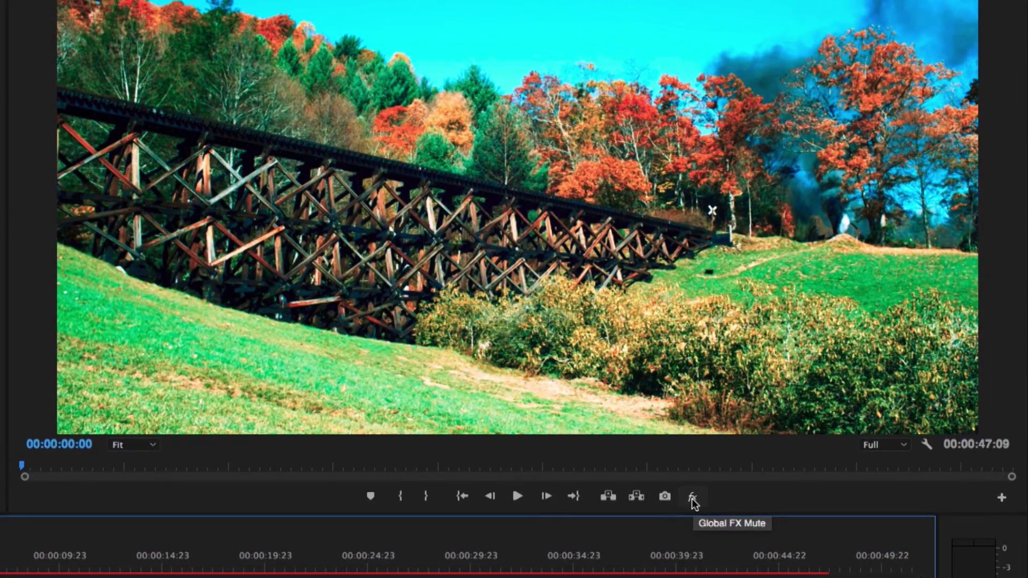
{"action": "left_click", "coordinate": [1002, 499]}
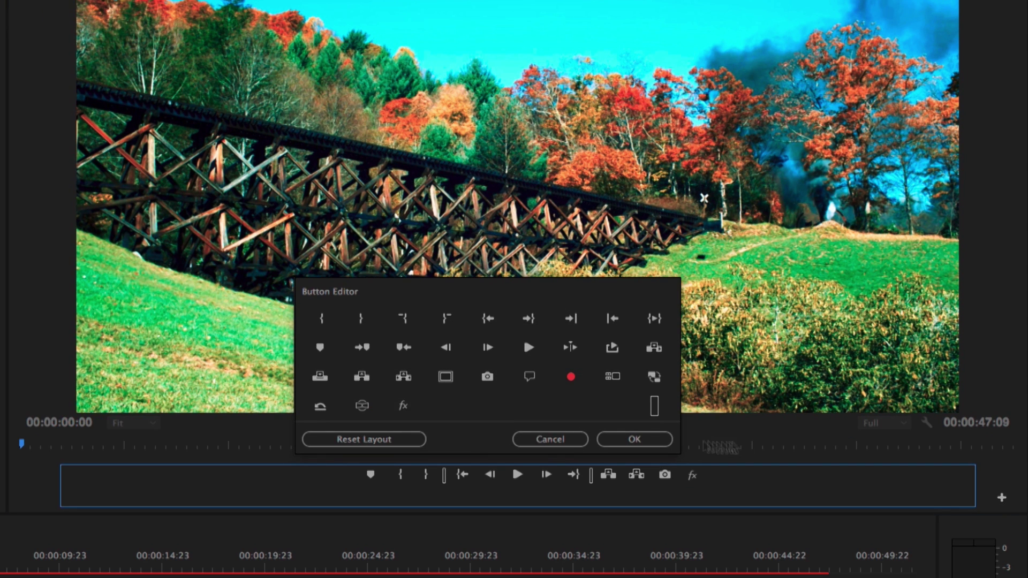
{"action": "left_click", "coordinate": [637, 439]}
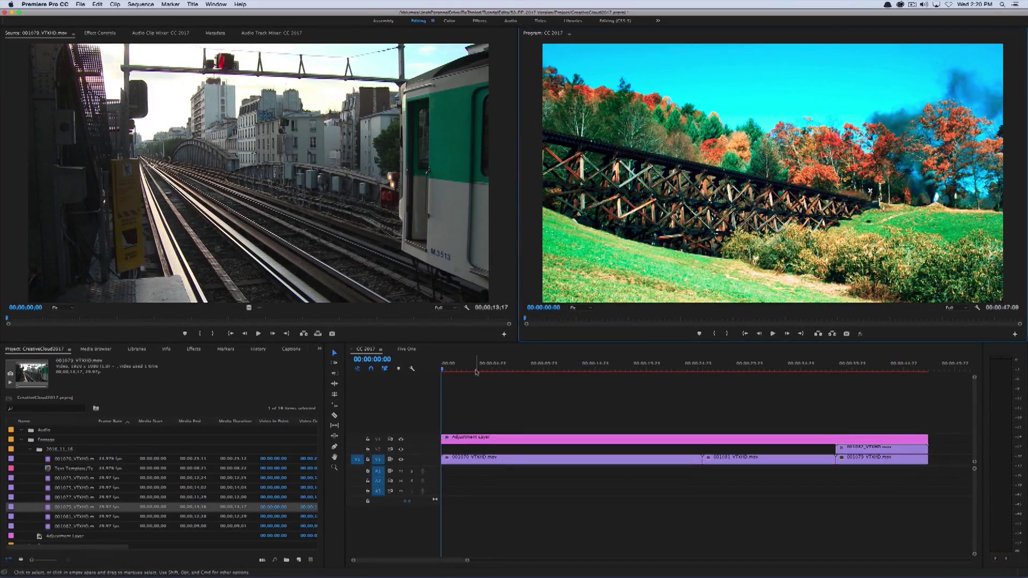
{"action": "left_click_drag", "start_coordinate": [477, 367], "coordinate": [598, 377]}
- Disable and re-enable the Adjustment Layer clip with Shift+E to compare the grade
{"action": "left_click", "coordinate": [669, 438]}
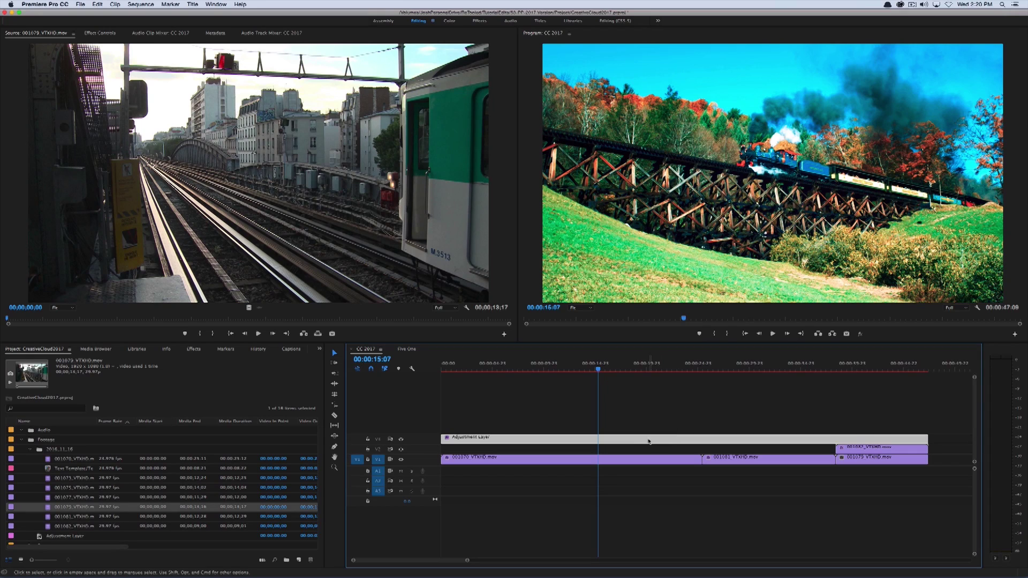
{"action": "left_click_drag", "start_coordinate": [641, 440], "coordinate": [640, 441]}
{"action": "key", "text": "shift+e"}
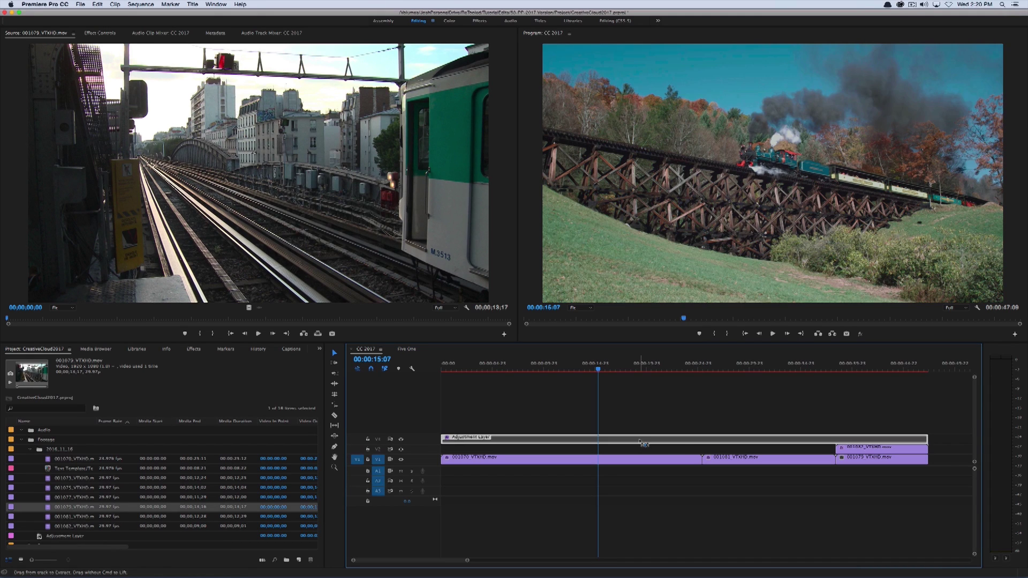
{"action": "key", "text": "shift+e"}
- Select 001082_VTXHD.mov on V2 and toggle its Ultra Key effect off and on twice
{"action": "left_click", "coordinate": [737, 368]}
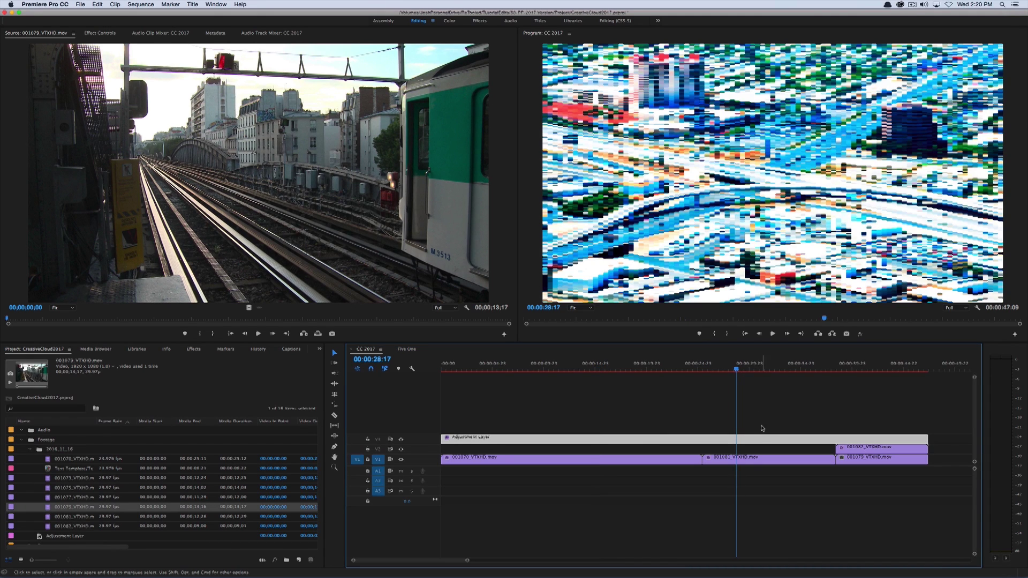
{"action": "left_click", "coordinate": [748, 457]}
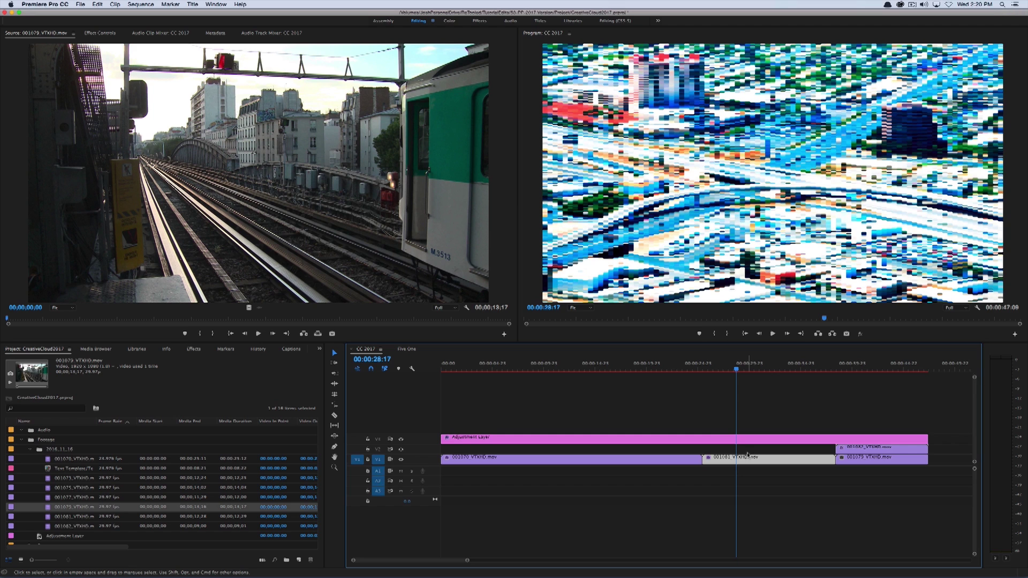
{"action": "left_click_drag", "start_coordinate": [790, 369], "coordinate": [860, 370]}
{"action": "left_click", "coordinate": [863, 447]}
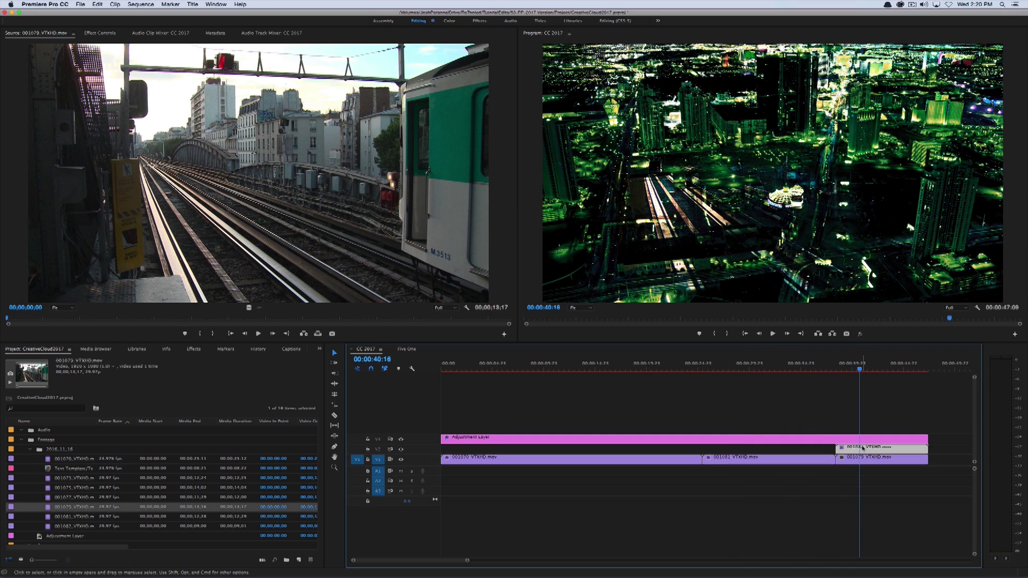
{"action": "left_click", "coordinate": [112, 35]}
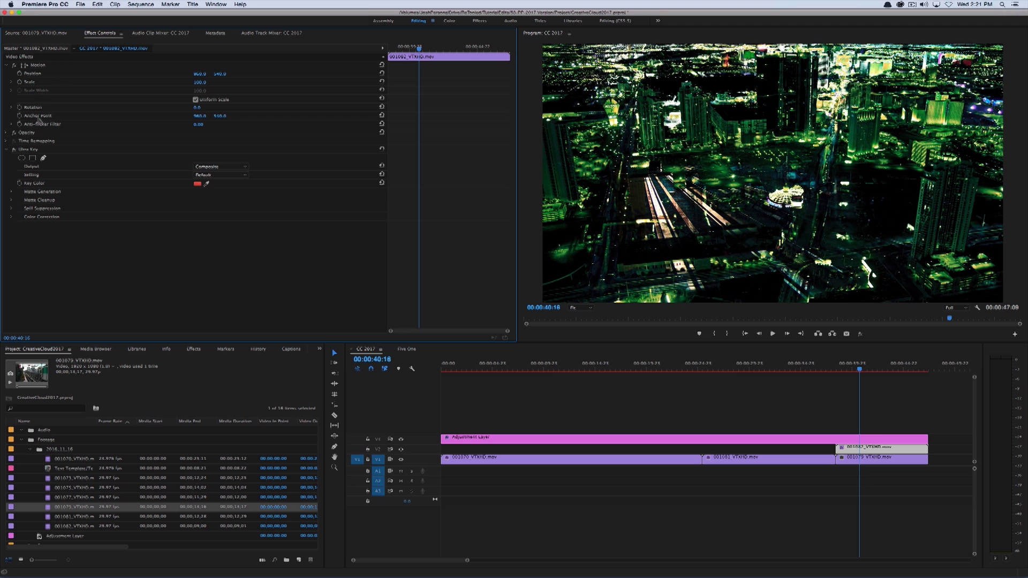
{"action": "left_click", "coordinate": [13, 150]}
{"action": "left_click", "coordinate": [13, 150]}
{"action": "left_click", "coordinate": [13, 150]}
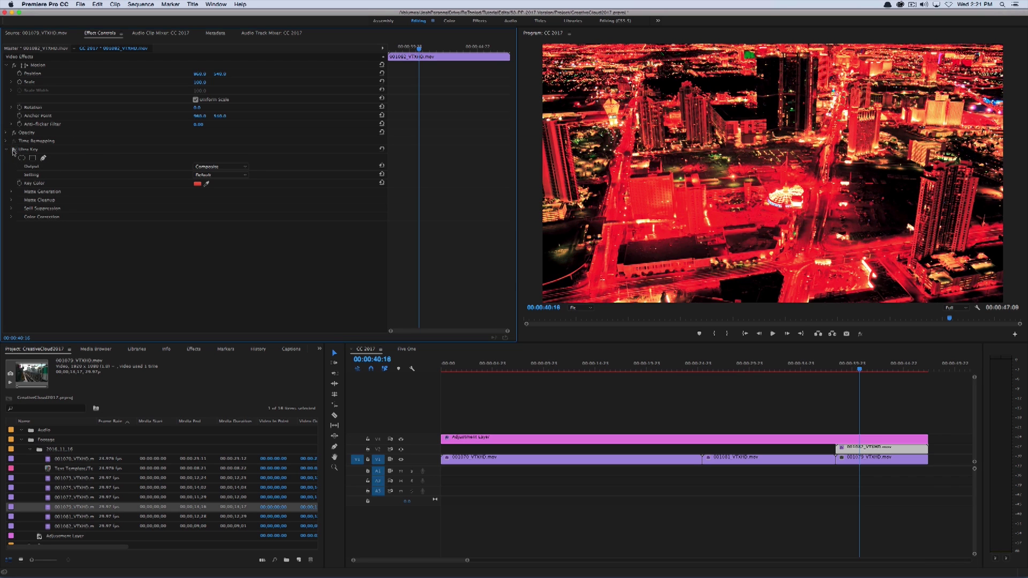
{"action": "left_click", "coordinate": [13, 150]}
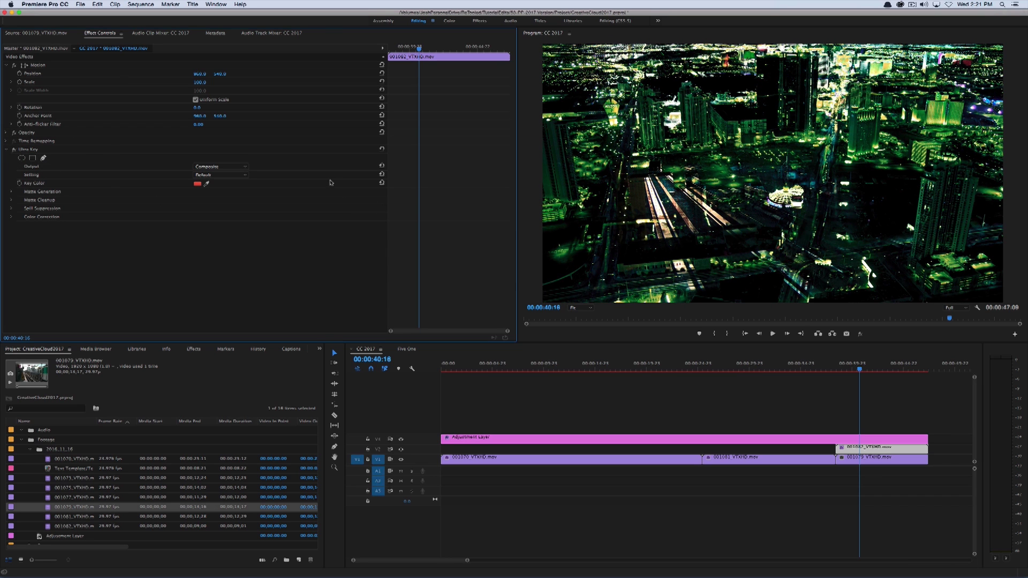
- Deselect the clip and play the sequence from its start
{"action": "left_click", "coordinate": [919, 405]}
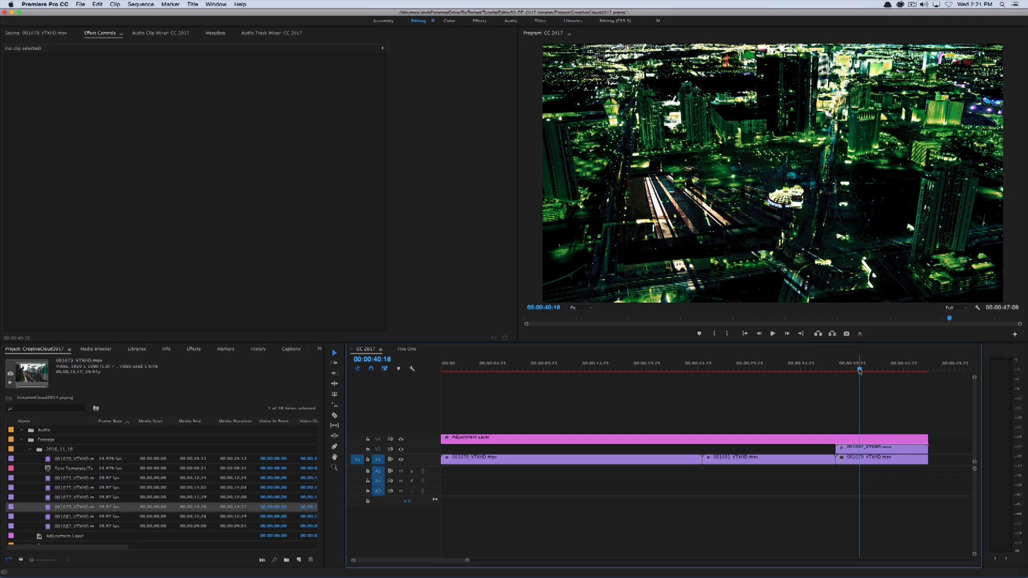
{"action": "key", "text": "Home"}
{"action": "key", "text": "space"}
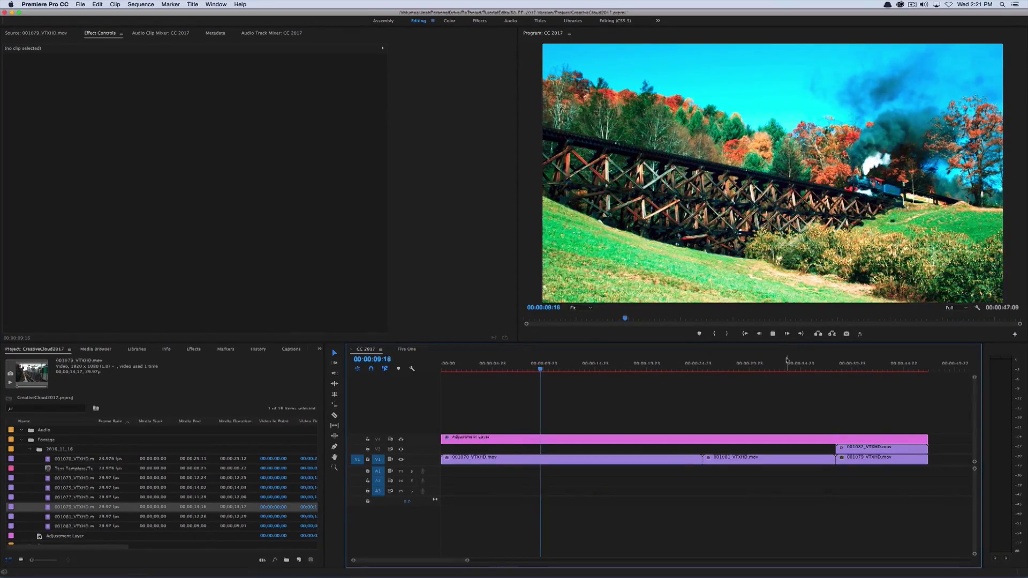
{"action": "left_click", "coordinate": [861, 334]}
- Toggle Global FX Mute on, then check the city aerial clip 001082_VTXHD.mov and the trestle shot at 11:10
{"action": "left_click", "coordinate": [861, 334]}
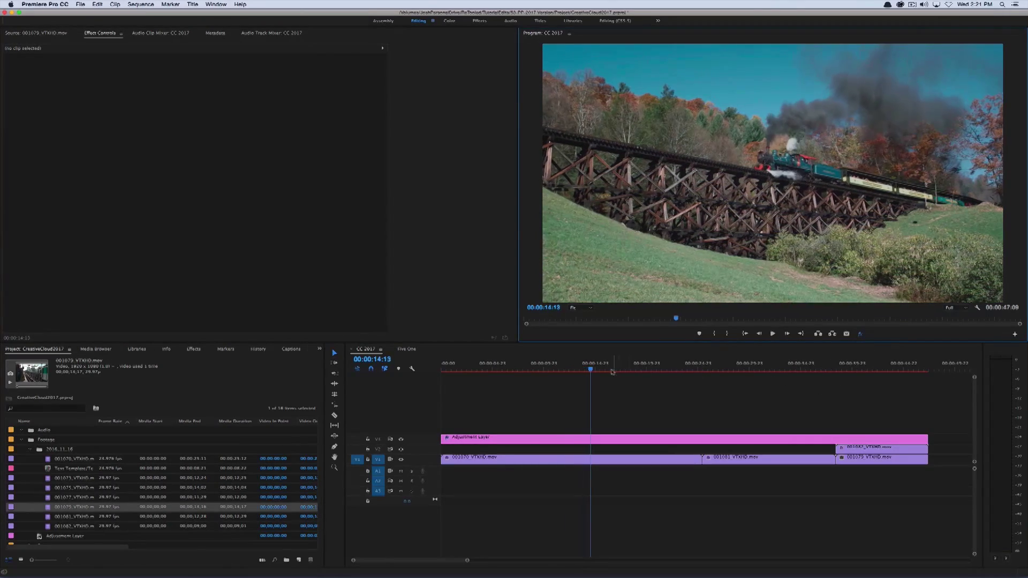
{"action": "key", "text": "space"}
{"action": "left_click_drag", "start_coordinate": [621, 367], "coordinate": [868, 424]}
{"action": "left_click", "coordinate": [847, 449]}
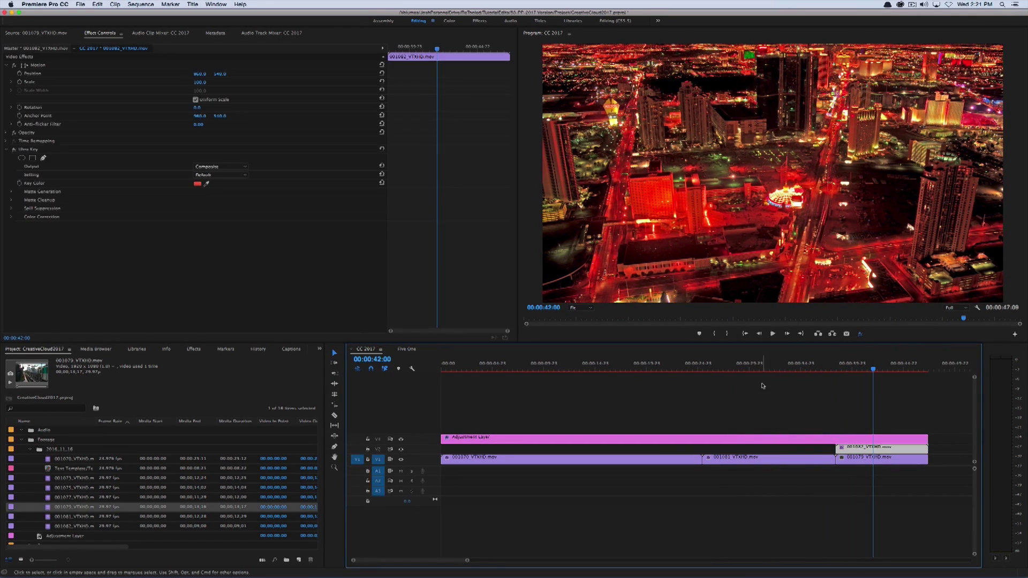
{"action": "left_click", "coordinate": [559, 365]}
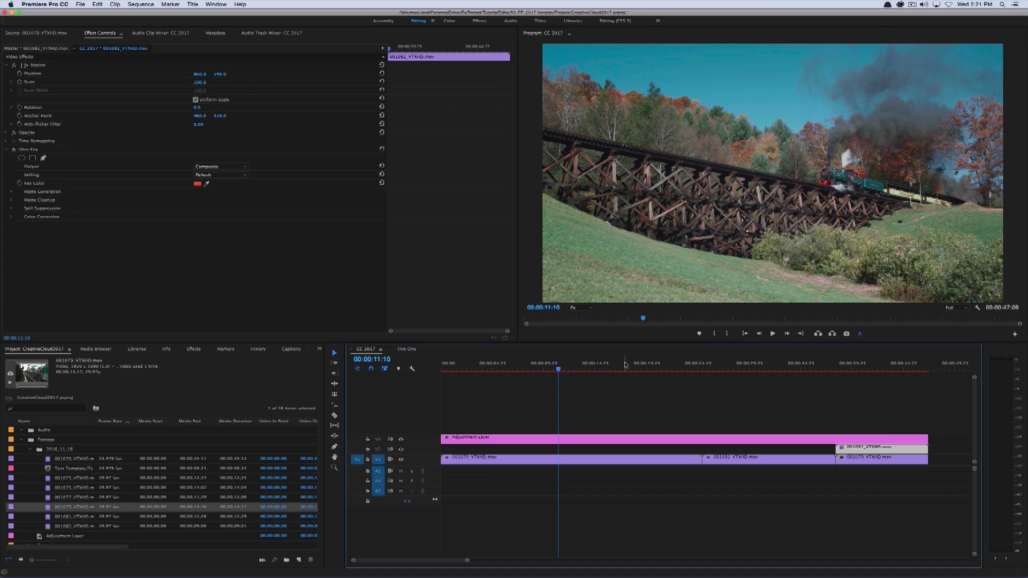